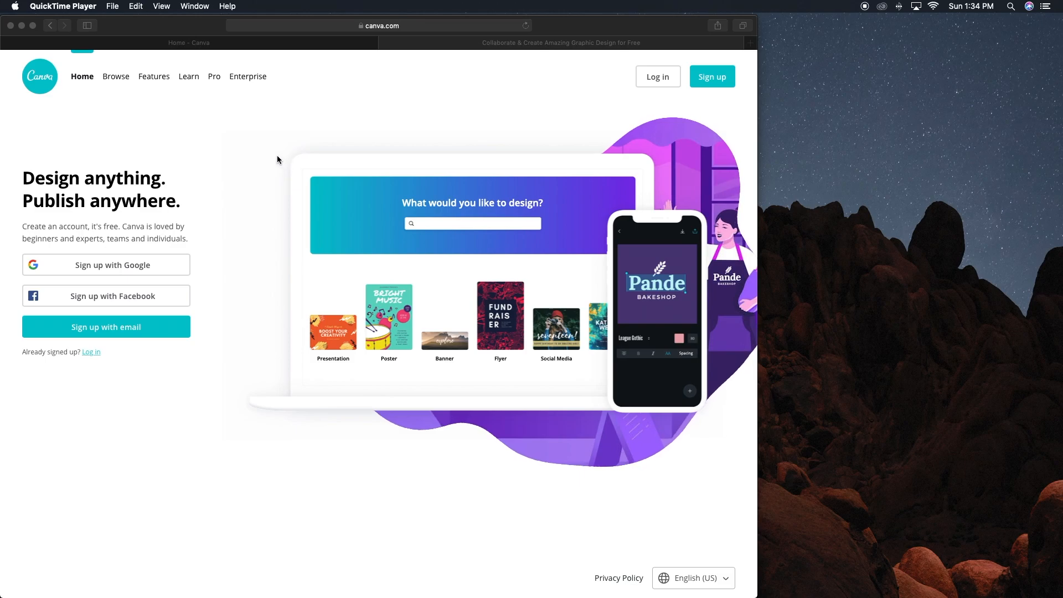
- Start a new blank logo design from the signed-in Canva home page
left_click(201, 45)
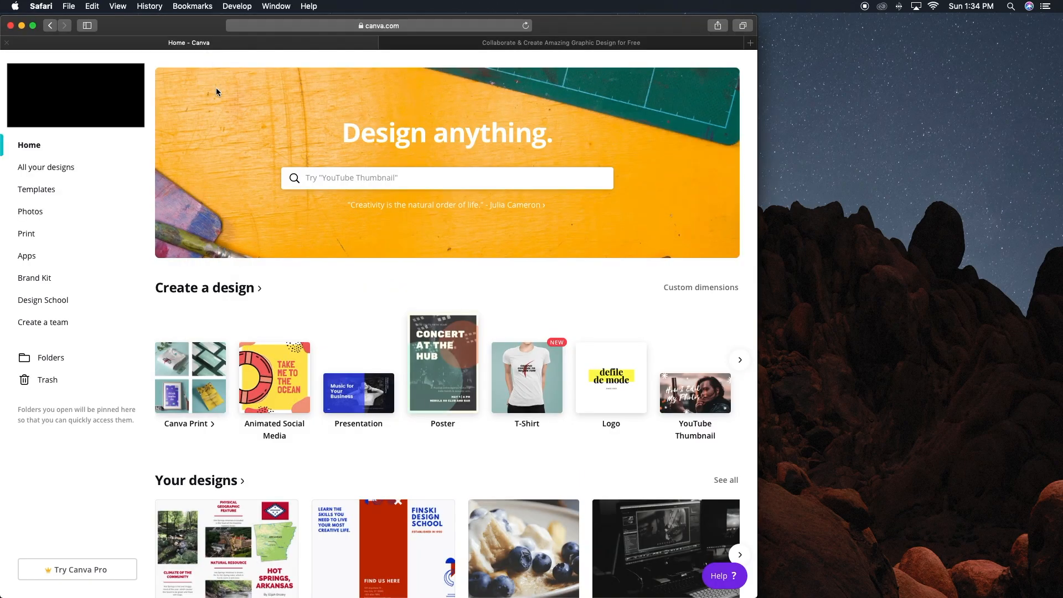
scroll(359, 417, "down", 3)
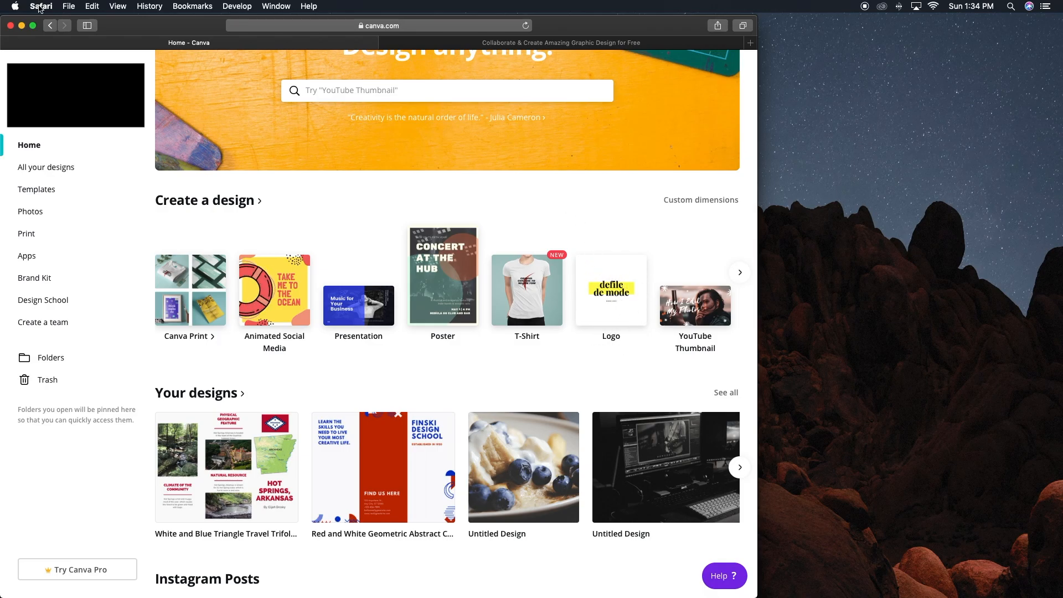
left_click(609, 299)
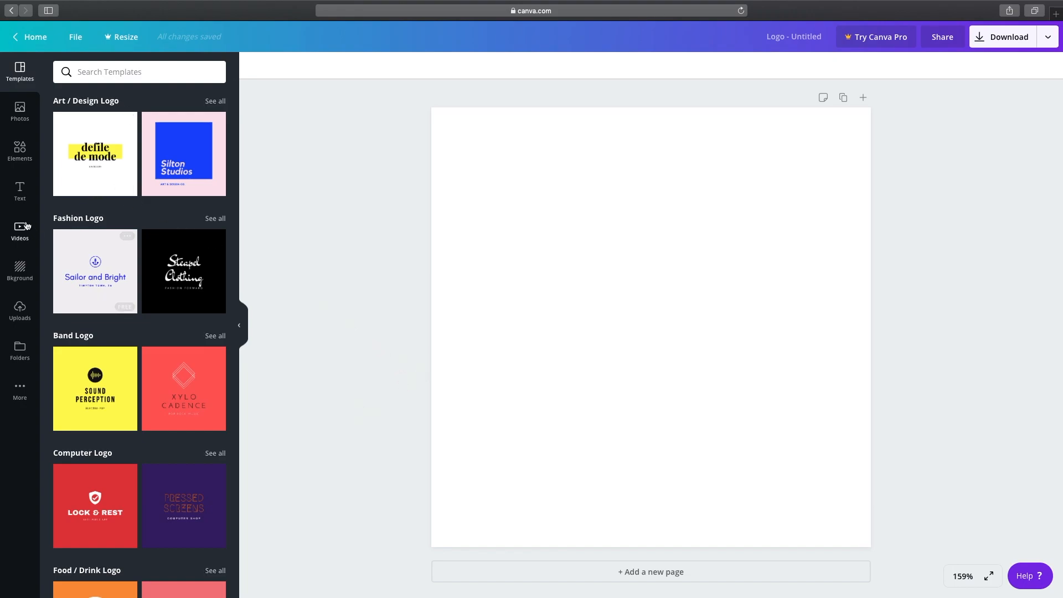
- Search the elements for "pizza" and add the tan outlined pizza slice inside a circle to the page
left_click(20, 162)
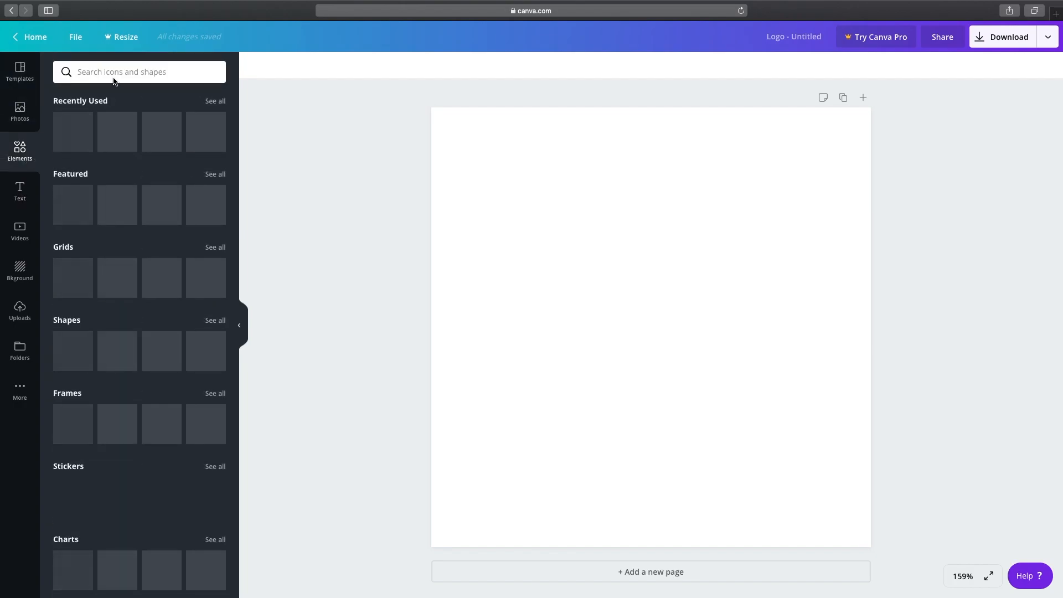
left_click(137, 73)
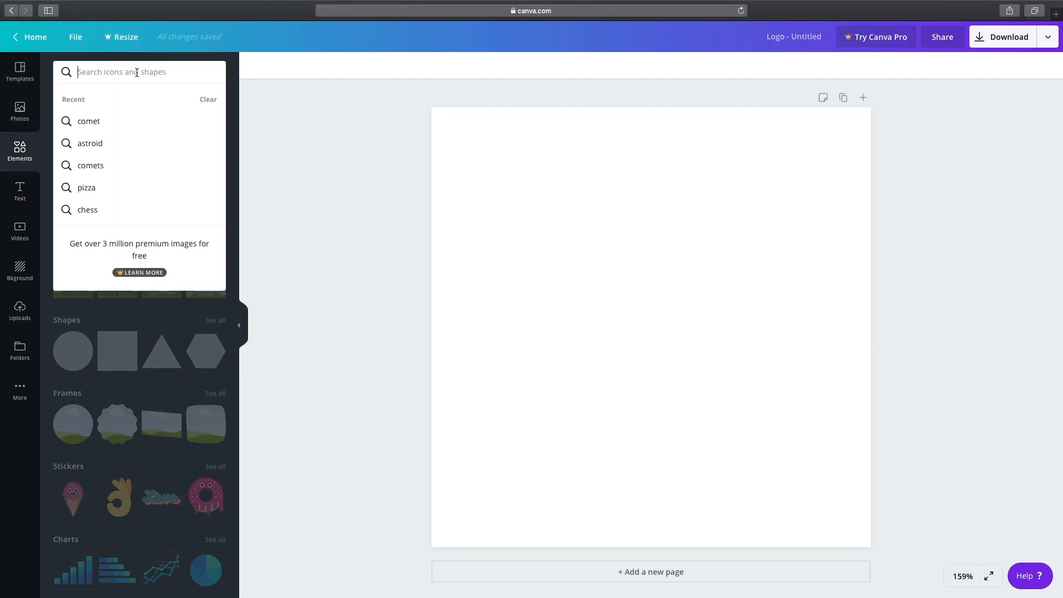
type("pizza")
key("Return")
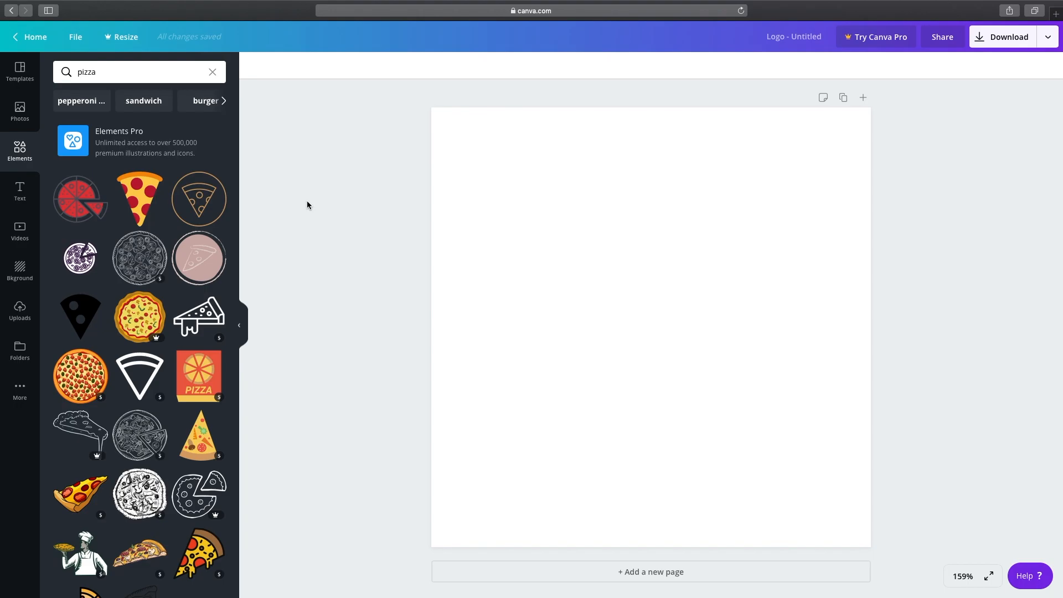
left_click(215, 197)
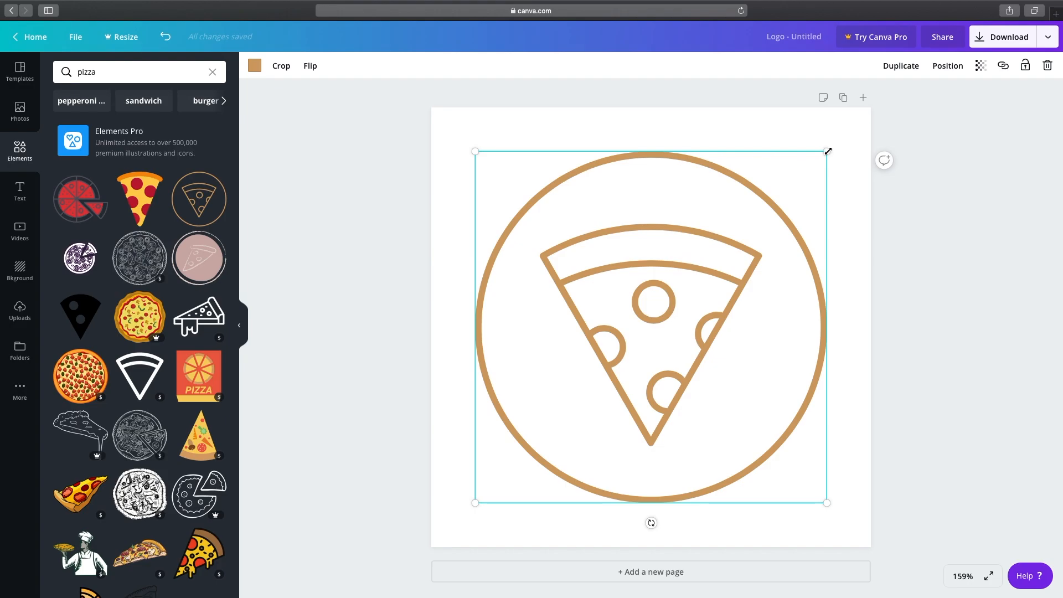
- Shrink the pizza graphic to about a quarter of the page width at the page's middle left and set its transparency to 50
left_click_drag(827, 151, 581, 393)
left_click_drag(517, 445, 524, 322)
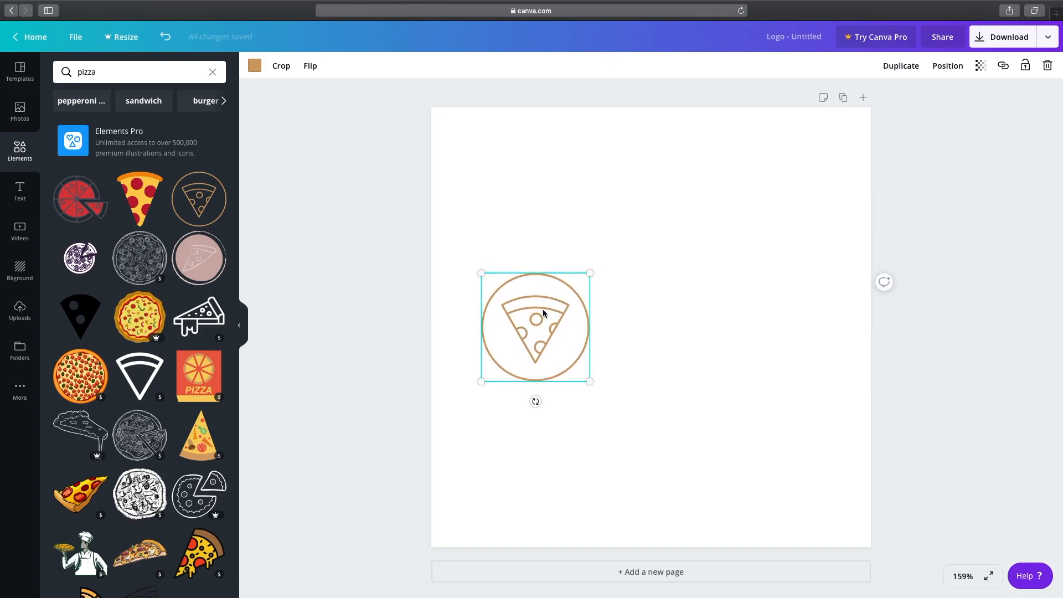
left_click(980, 72)
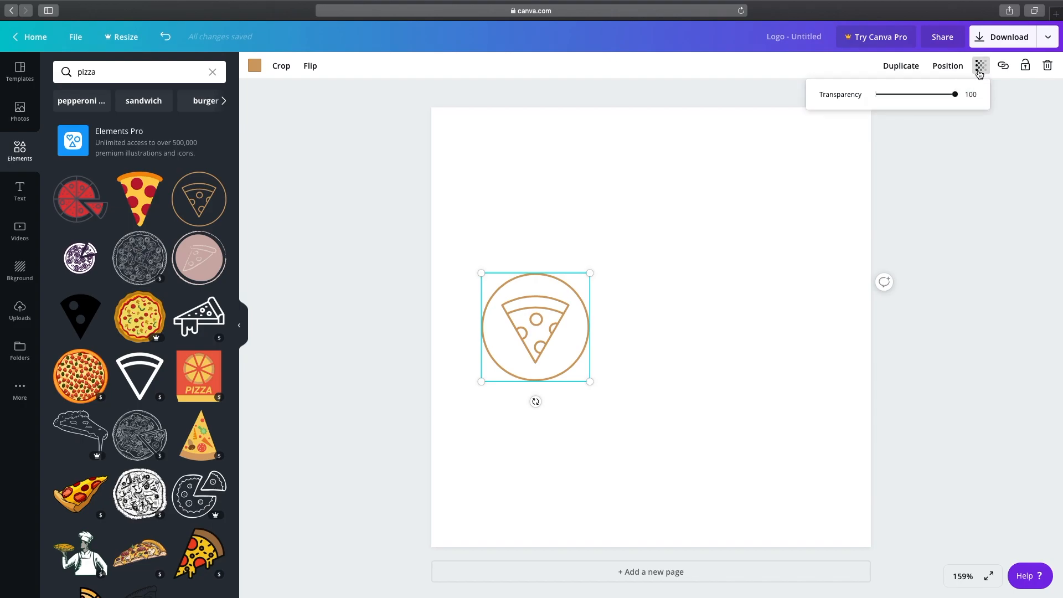
left_click_drag(953, 96, 916, 105)
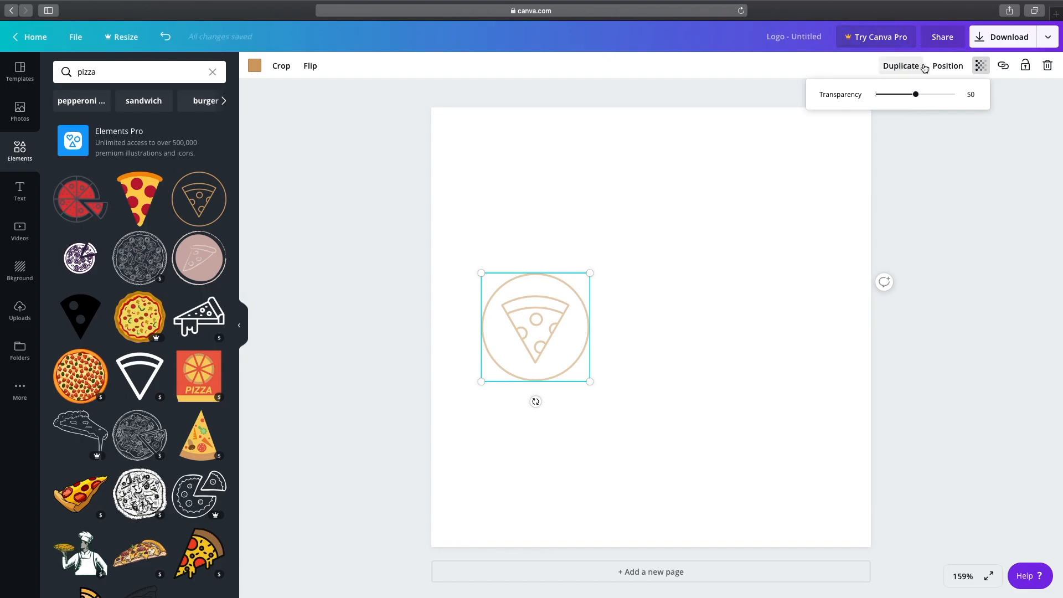
- Try the top, middle and bottom page alignments on the pizza graphic, ending with middle
left_click(947, 66)
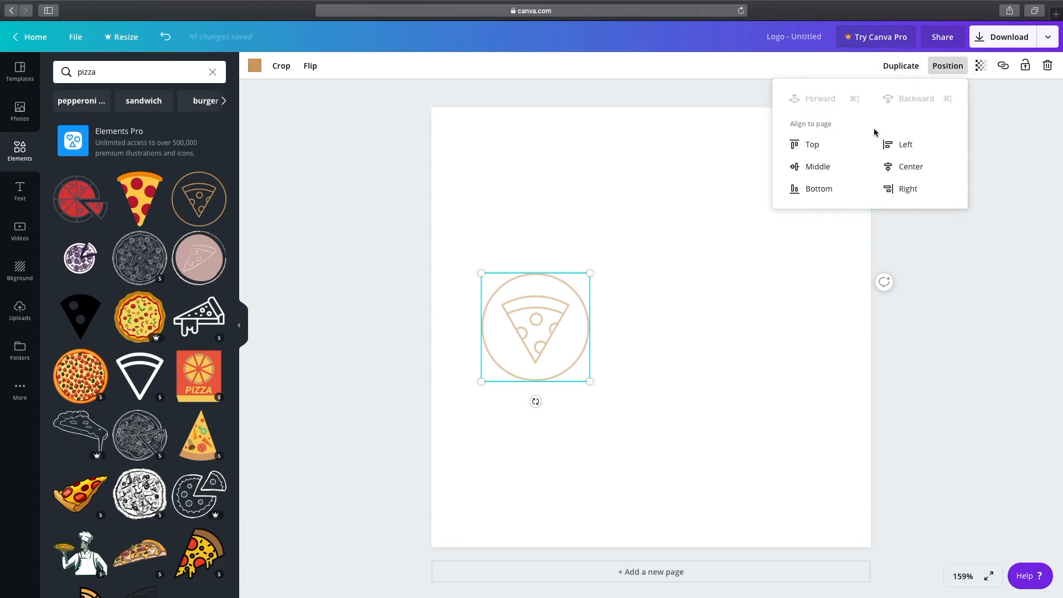
left_click(816, 154)
left_click(817, 166)
left_click(817, 189)
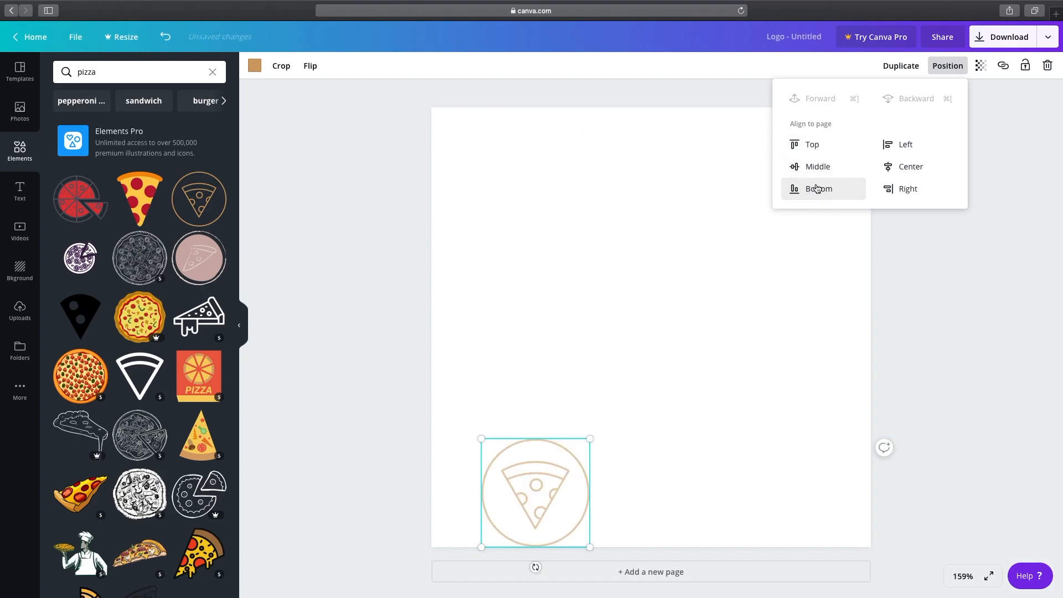
left_click(817, 167)
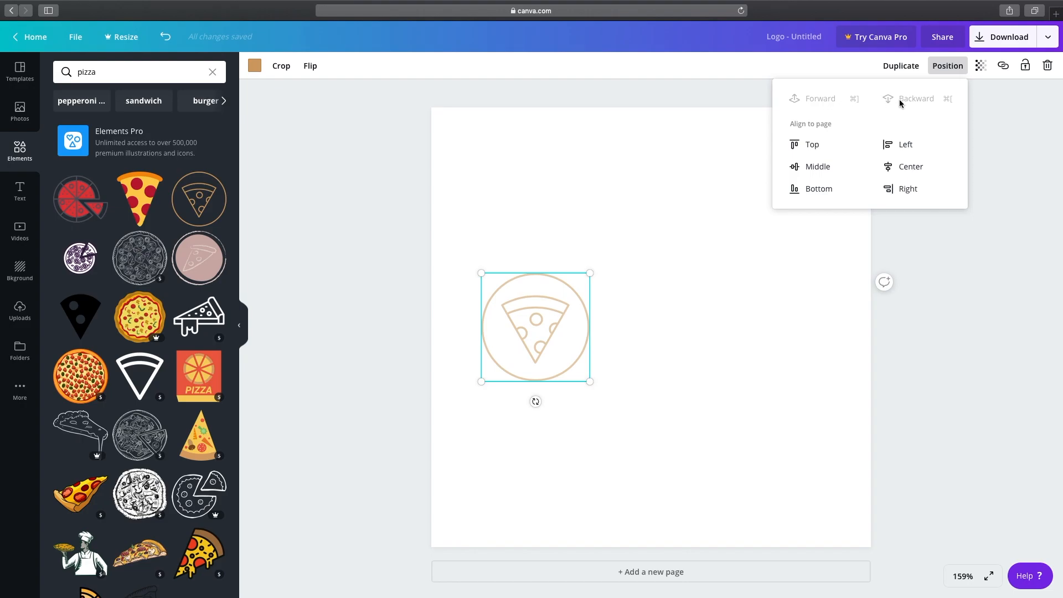
left_click(819, 167)
- Try flipping the pizza graphic horizontally and vertically, reversing each flip
left_click(311, 67)
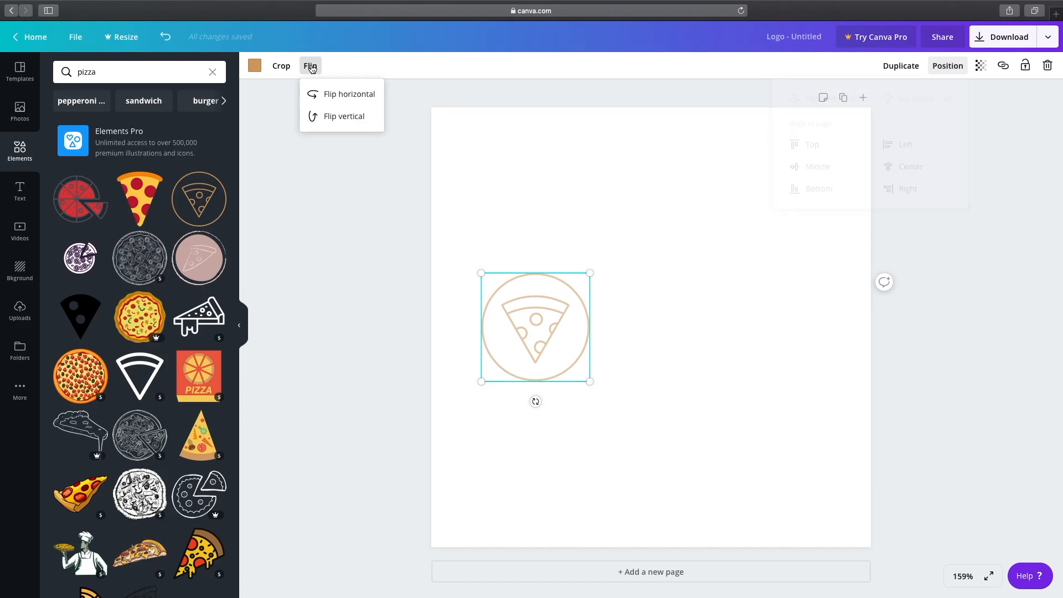
left_click(321, 97)
left_click(321, 97)
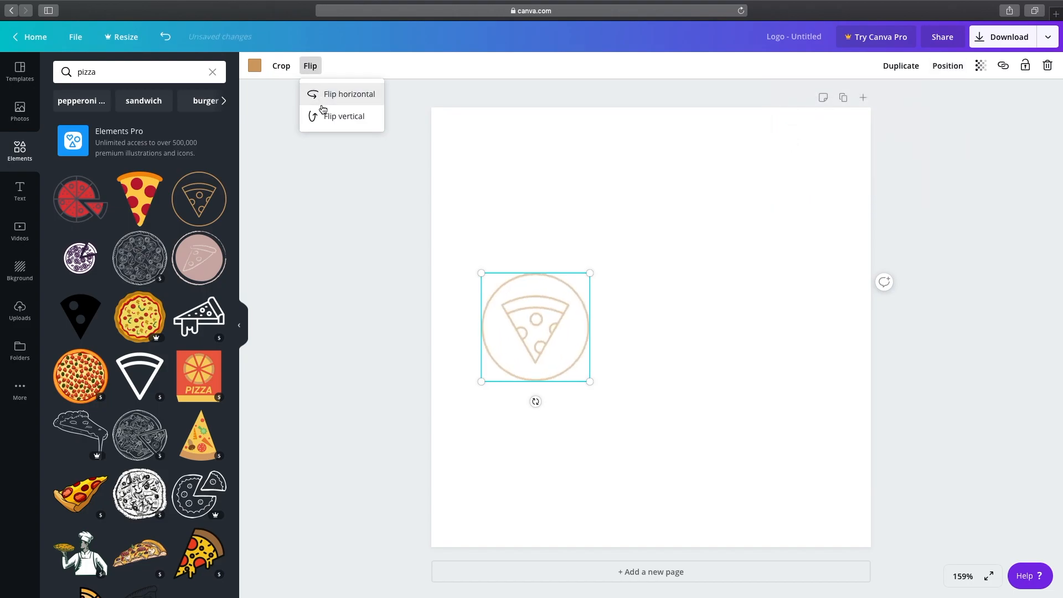
left_click(324, 116)
left_click(326, 117)
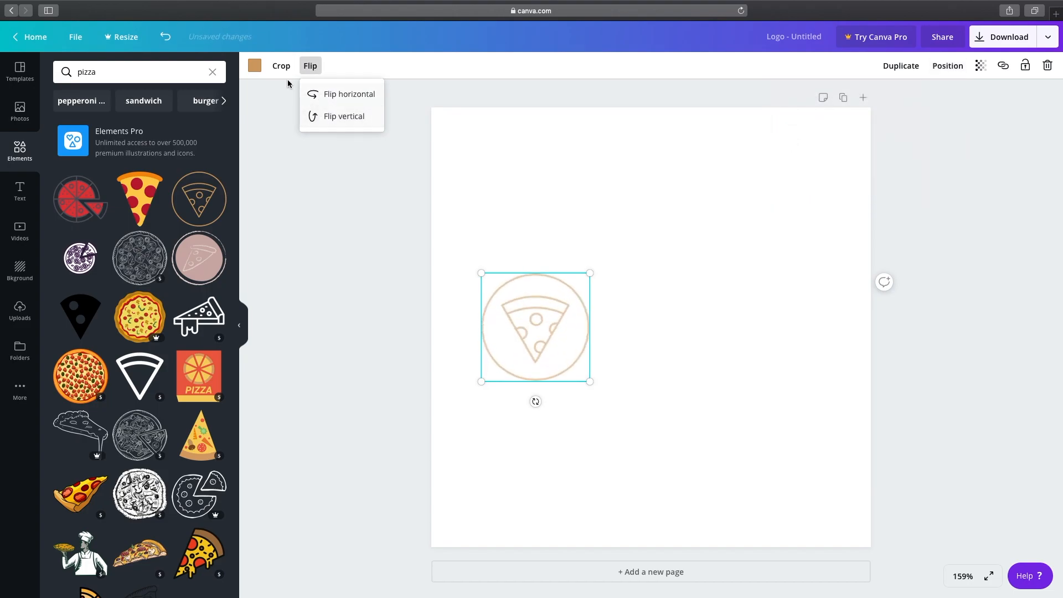
- Recolor the pizza graphic with the default red and deselect it
left_click(255, 65)
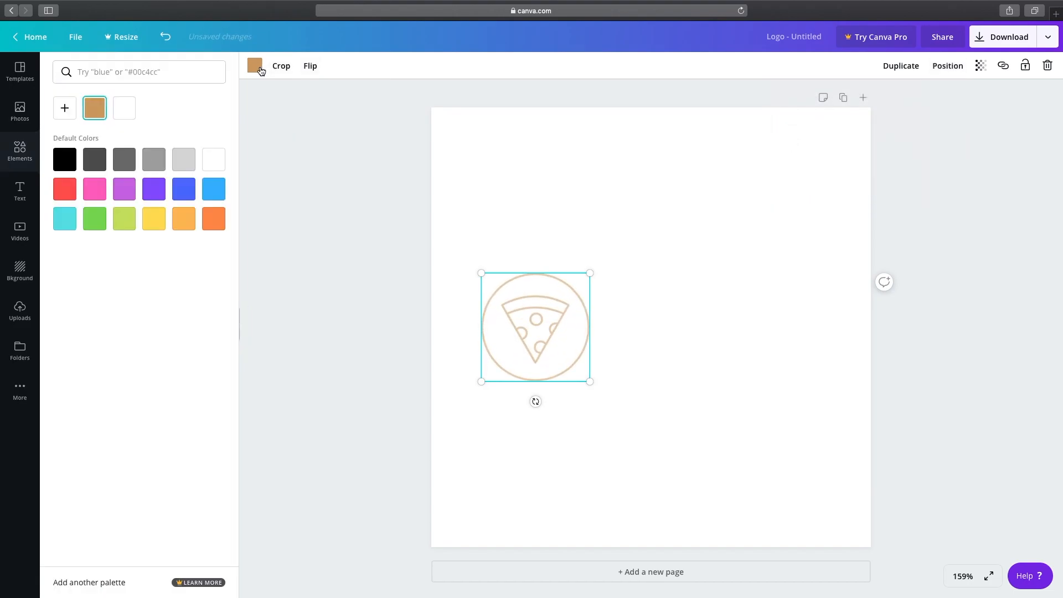
left_click(73, 190)
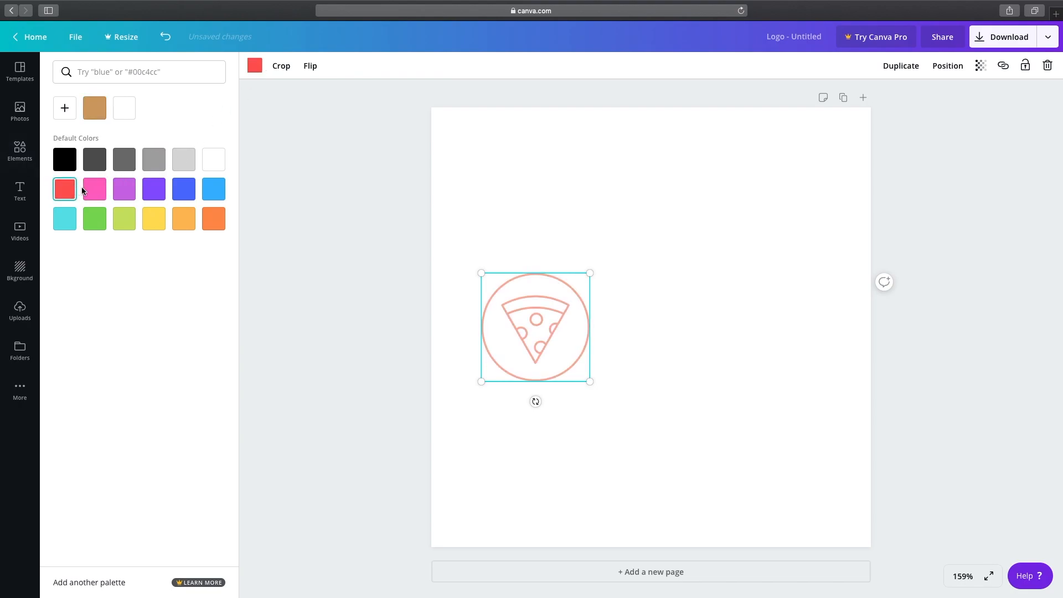
left_click(397, 205)
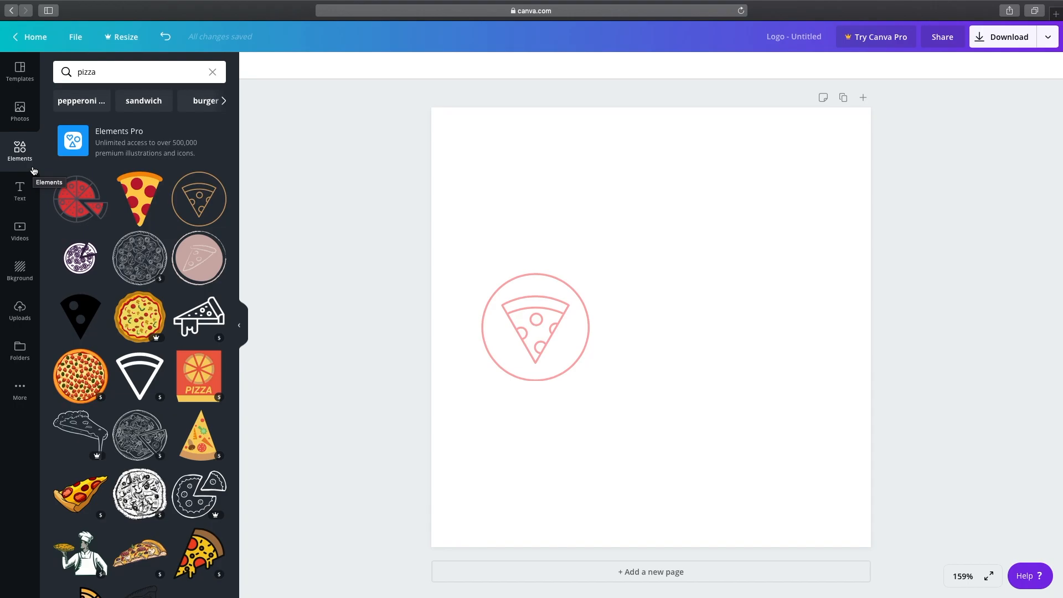
- Add a heading to the page and replace its placeholder text with "Petey's"
left_click(20, 200)
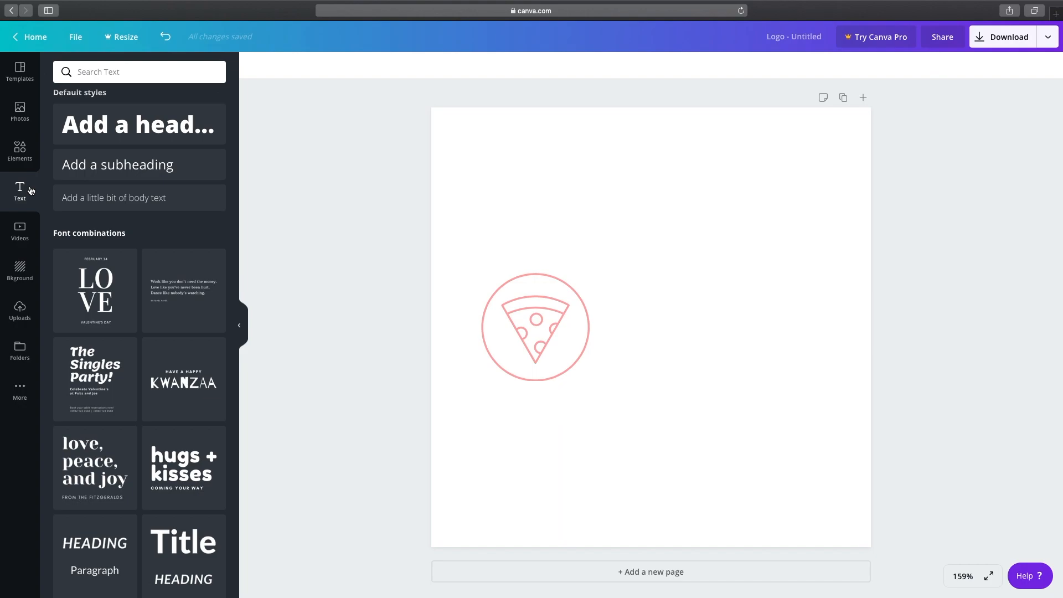
left_click(138, 133)
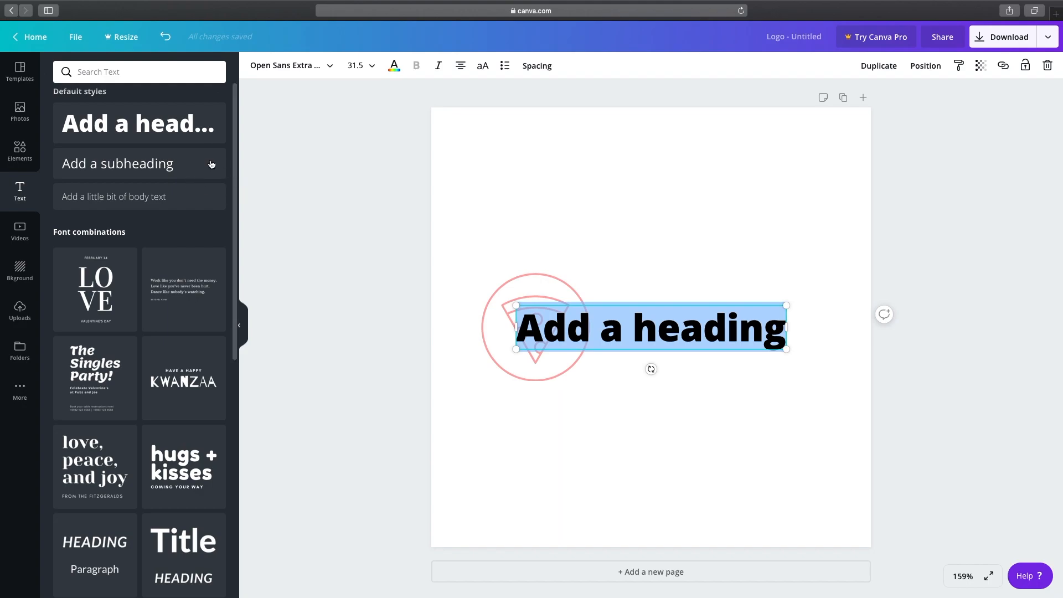
double_click(602, 328)
triple_click(602, 327)
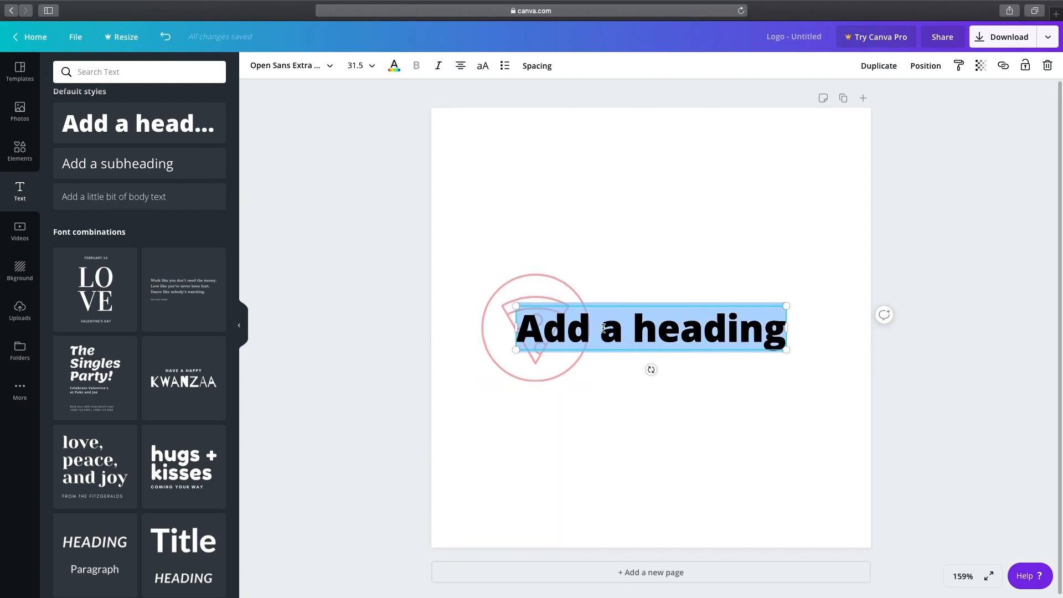
type("Peter")
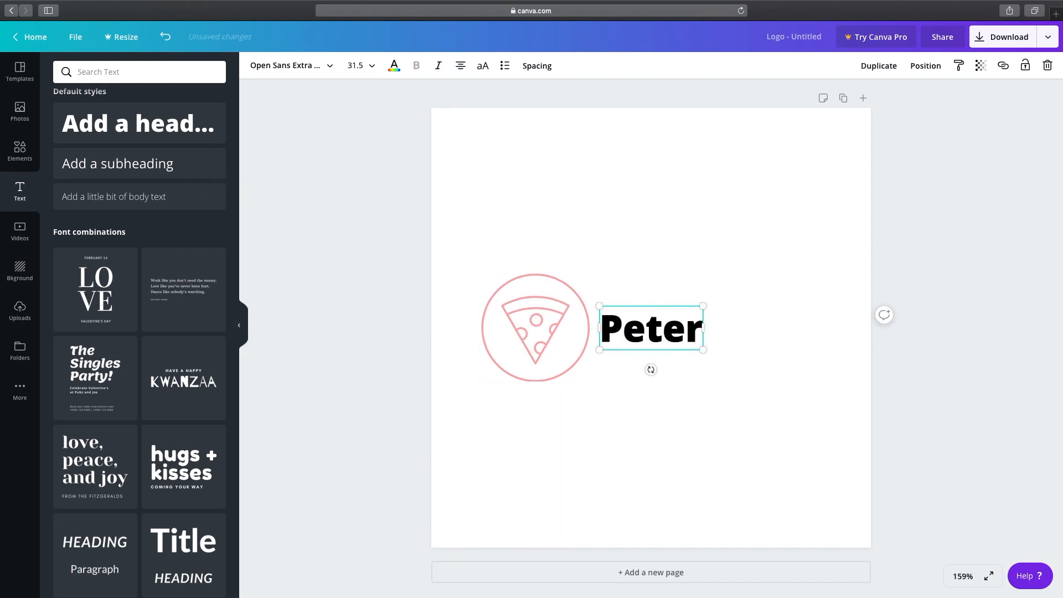
key("BackSpace")
type("y\"")
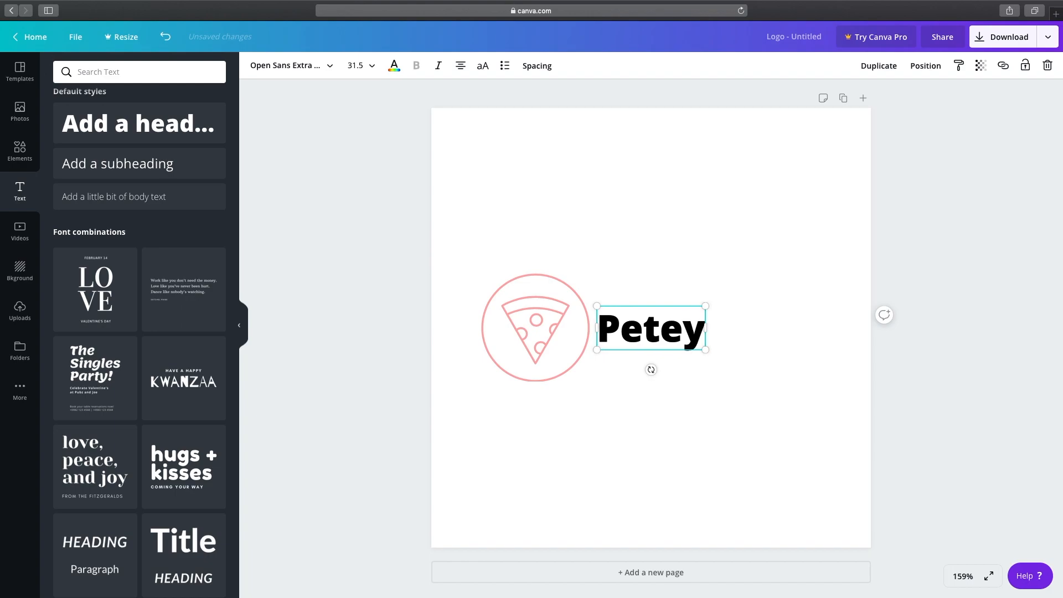
key("BackSpace")
type("'2")
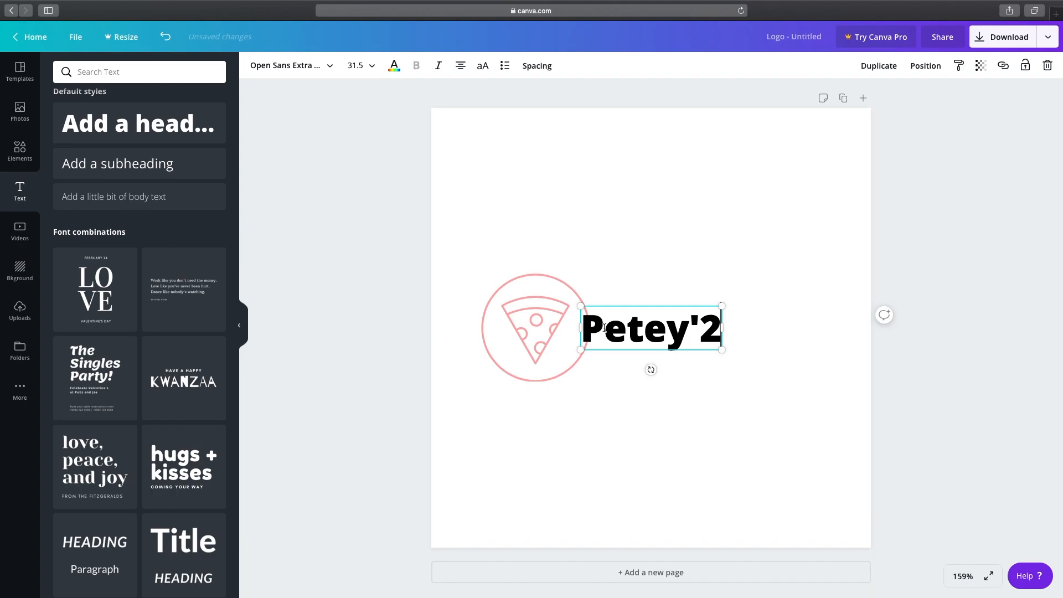
key("BackSpace")
type("s")
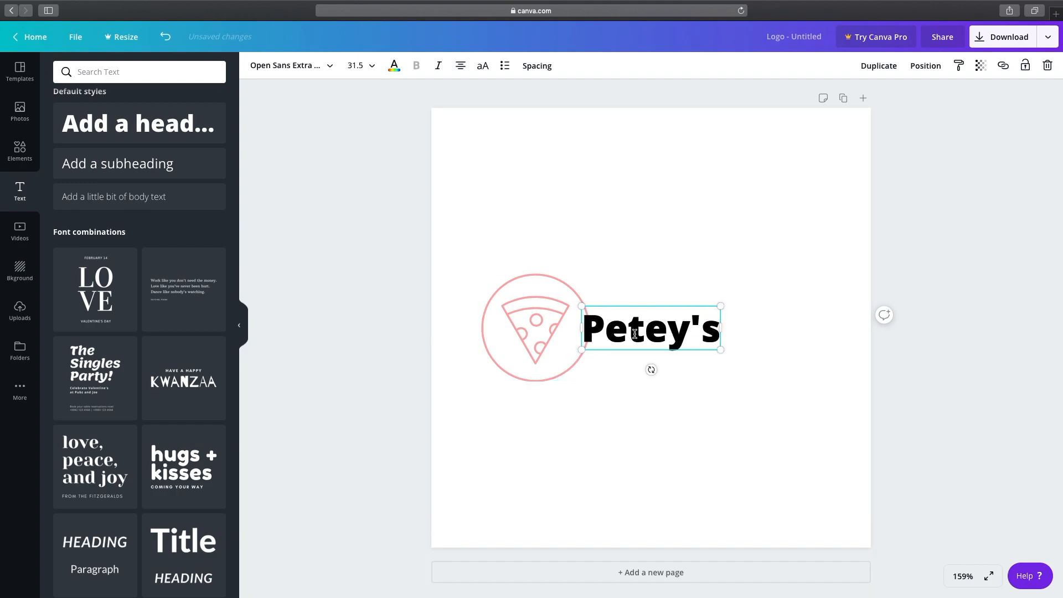
- Enlarge the "Petey's" heading to size 37.3 just right of the pizza graphic and set its font to Abril Fatface
left_click_drag(720, 306, 746, 297)
left_click(653, 373)
left_click_drag(631, 331, 650, 306)
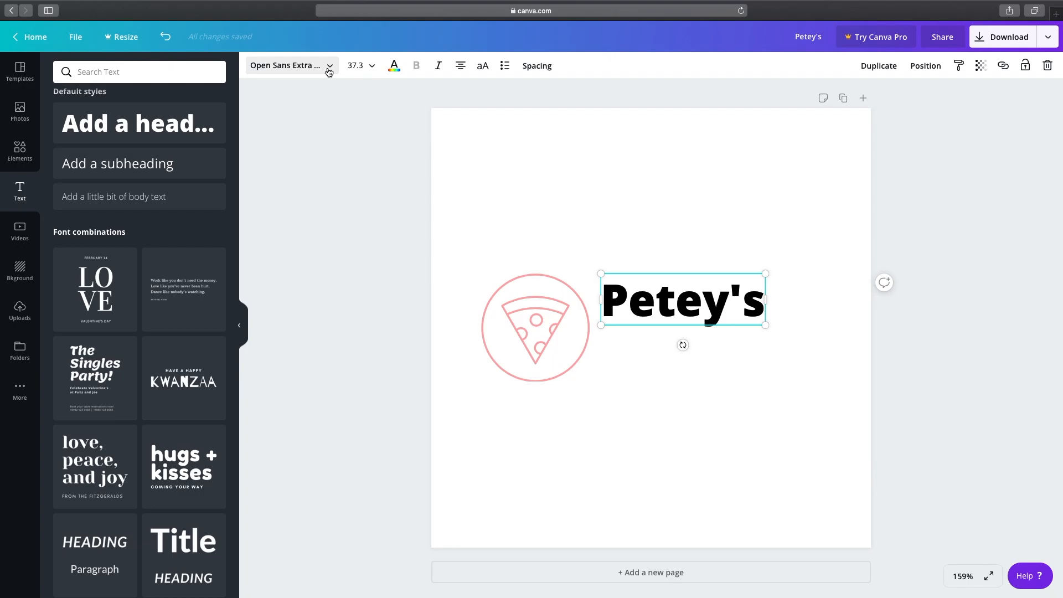
left_click(328, 67)
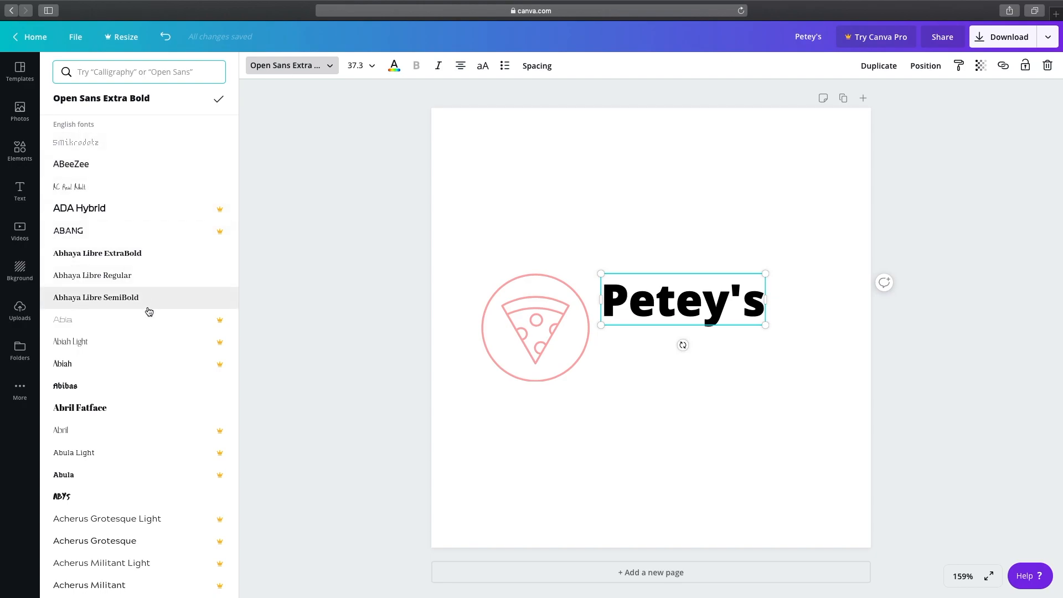
left_click(149, 414)
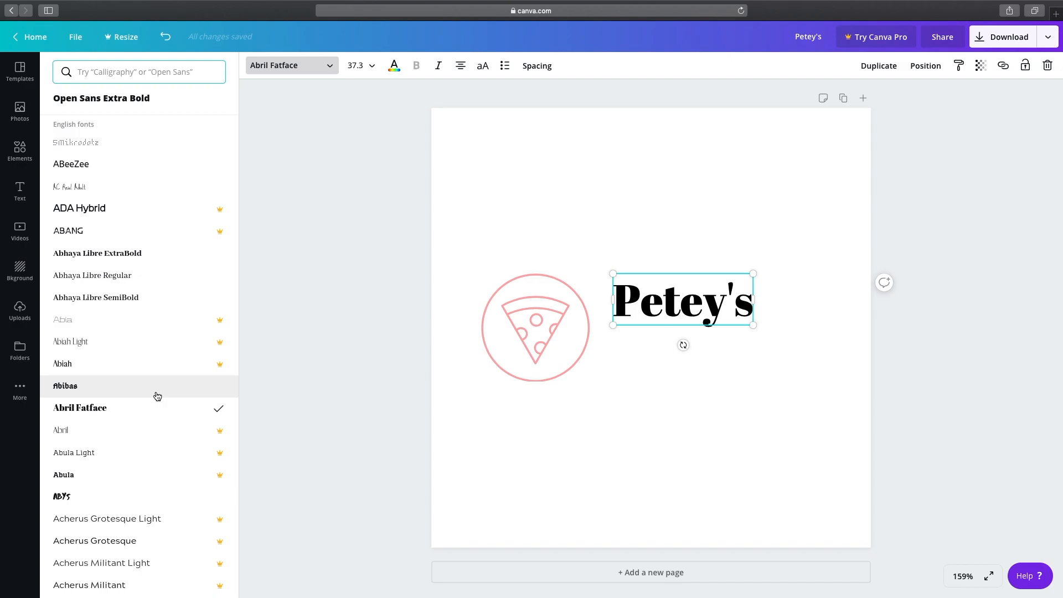
- Duplicate the "Petey's" heading and place the copy directly beneath the original, with their left edges aligned
right_click(643, 299)
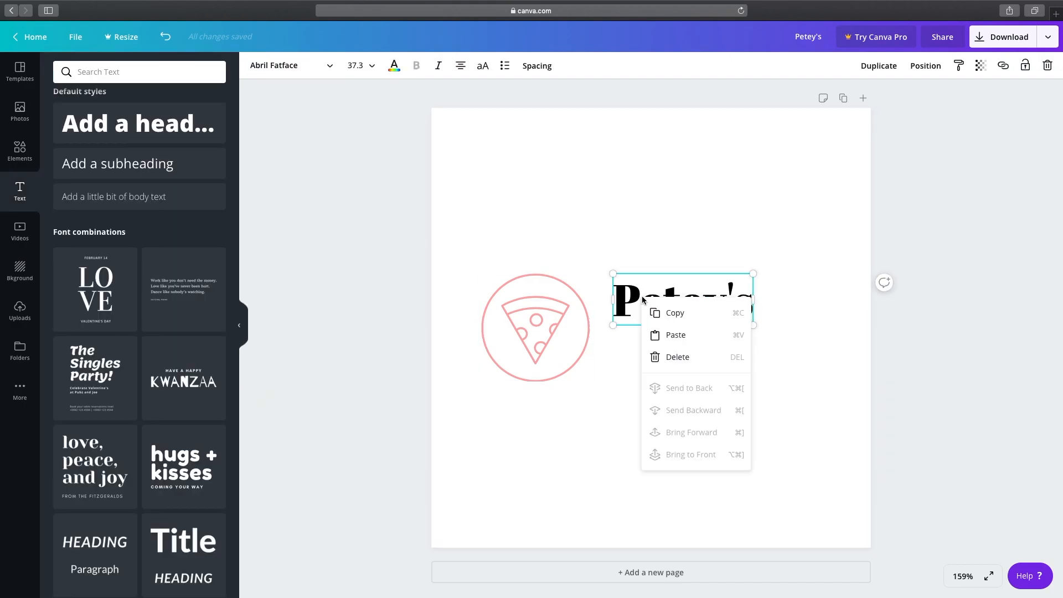
left_click(618, 262)
left_click(642, 297)
left_click(879, 65)
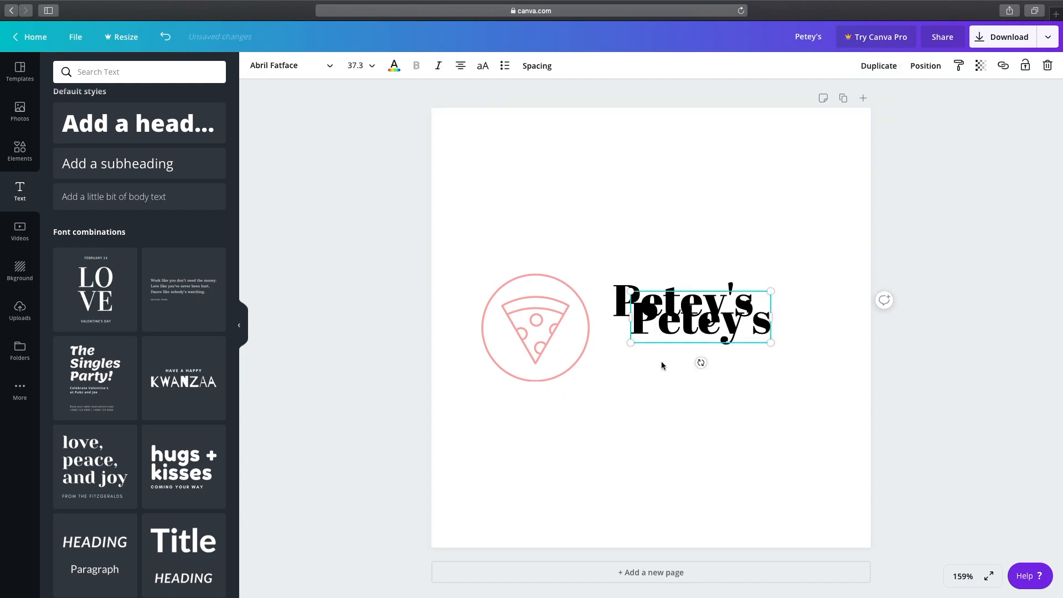
left_click_drag(663, 332, 646, 361)
- Change the lower heading's text to "Pizza", shrink it to size 30.6 and align its left edge with "Petey's"
double_click(734, 357)
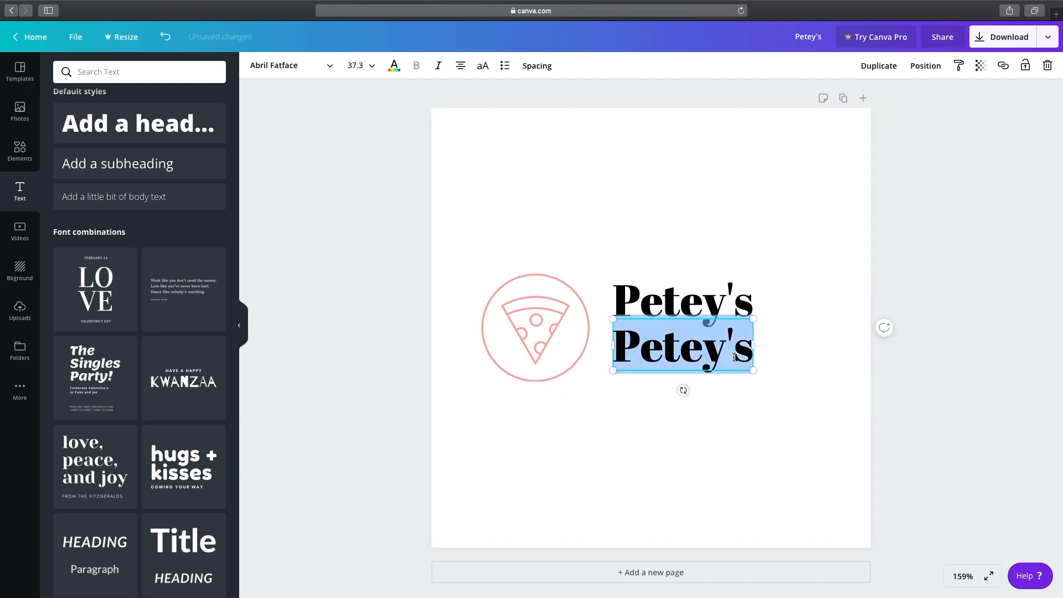
type("Pizza")
left_click_drag(741, 370, 716, 365)
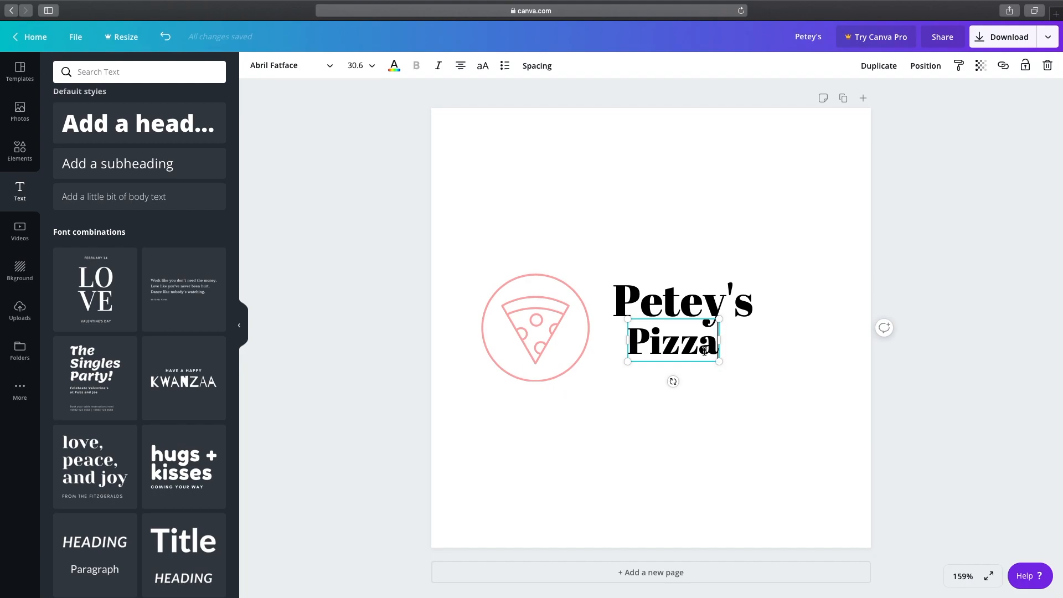
left_click_drag(695, 355, 680, 355)
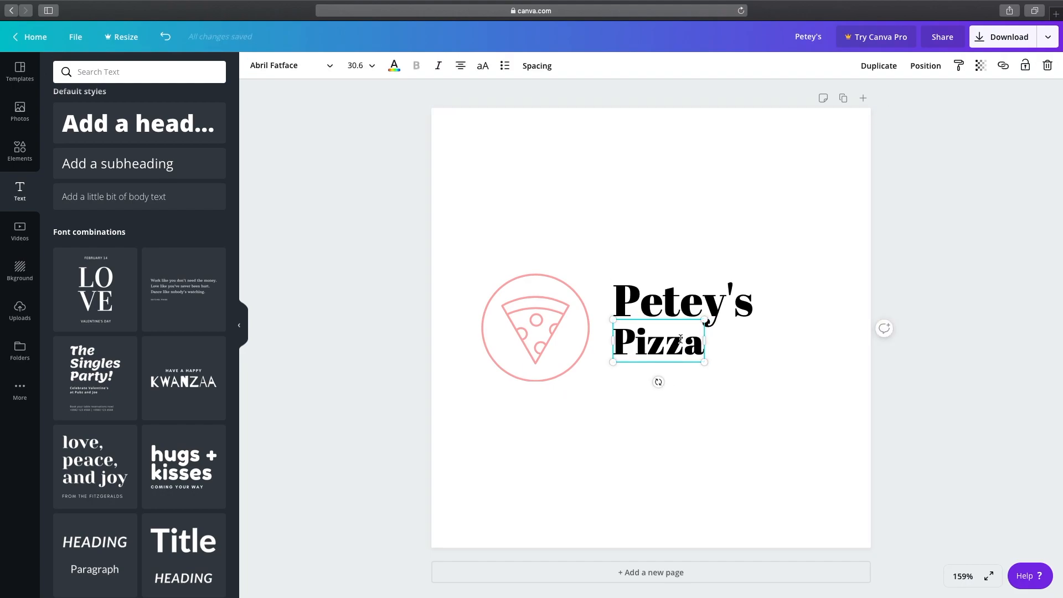
- Recolor both the "Petey's" and "Pizza" headings with the red already used in the design
left_click(700, 294)
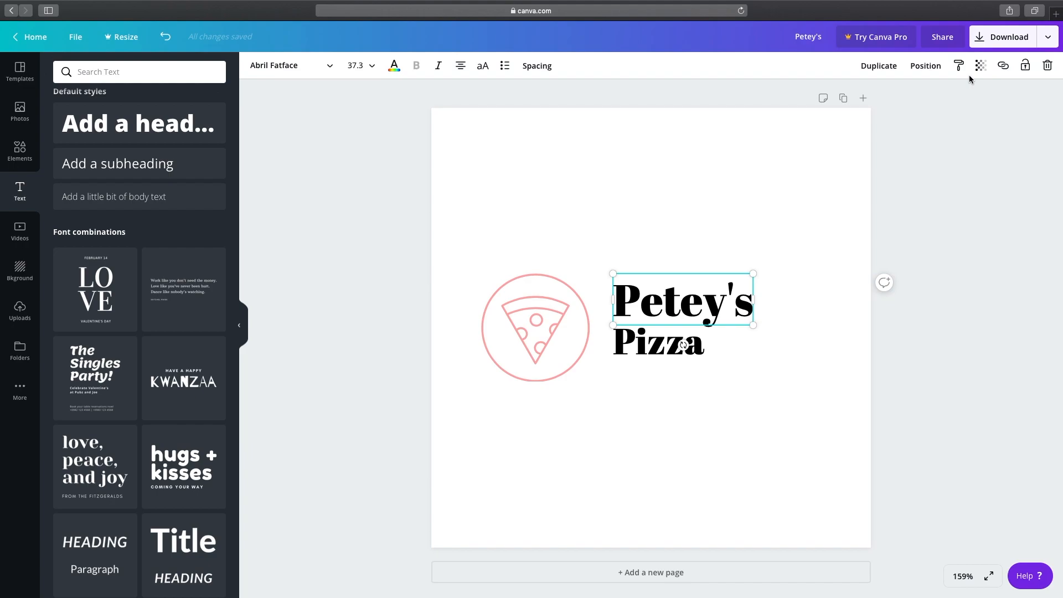
double_click(643, 301)
left_click(394, 65)
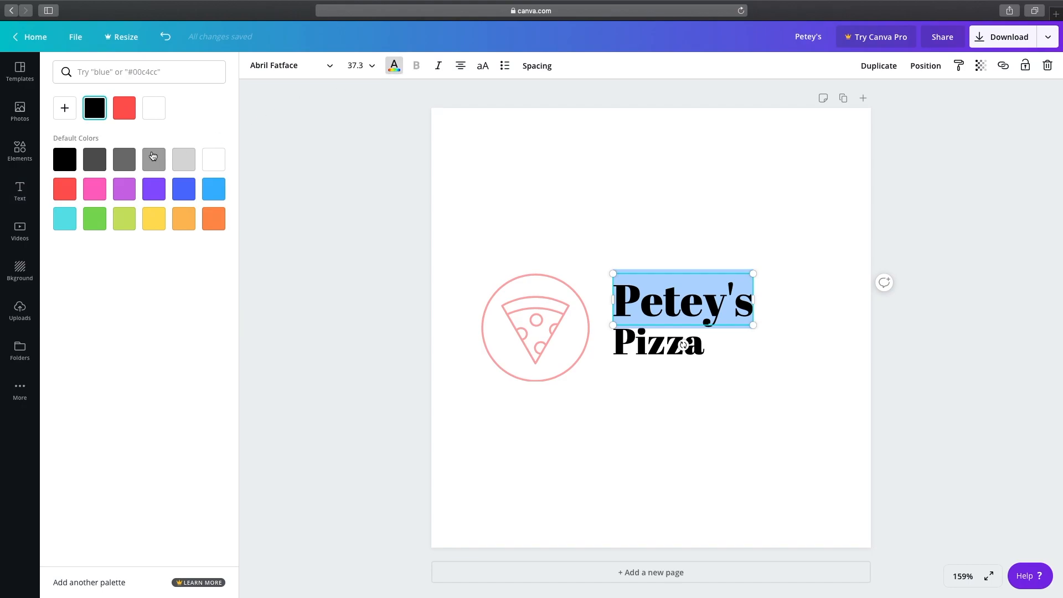
left_click(124, 108)
left_click(659, 343)
double_click(659, 343)
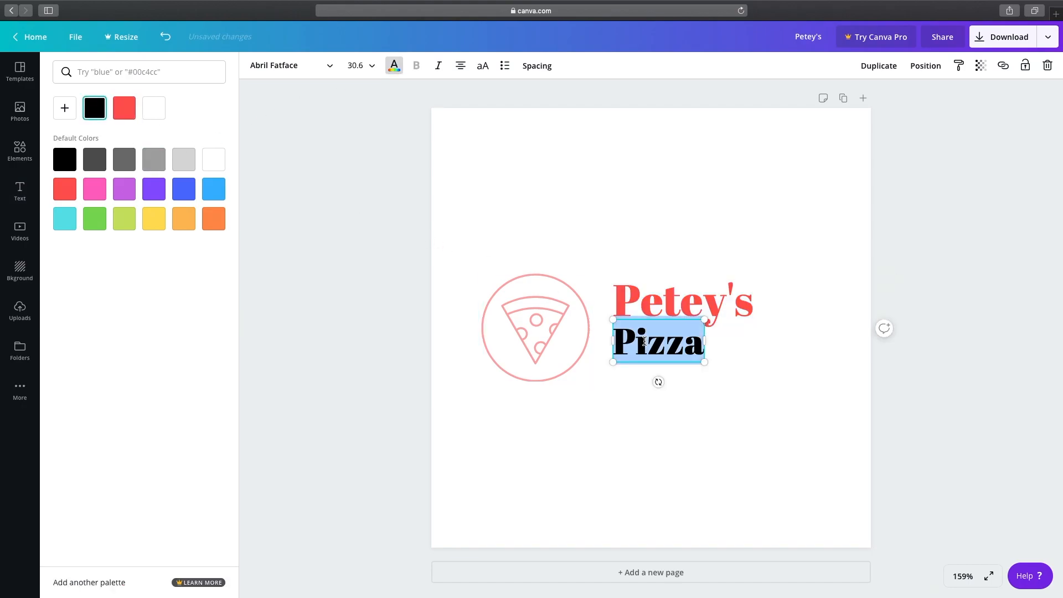
left_click(124, 108)
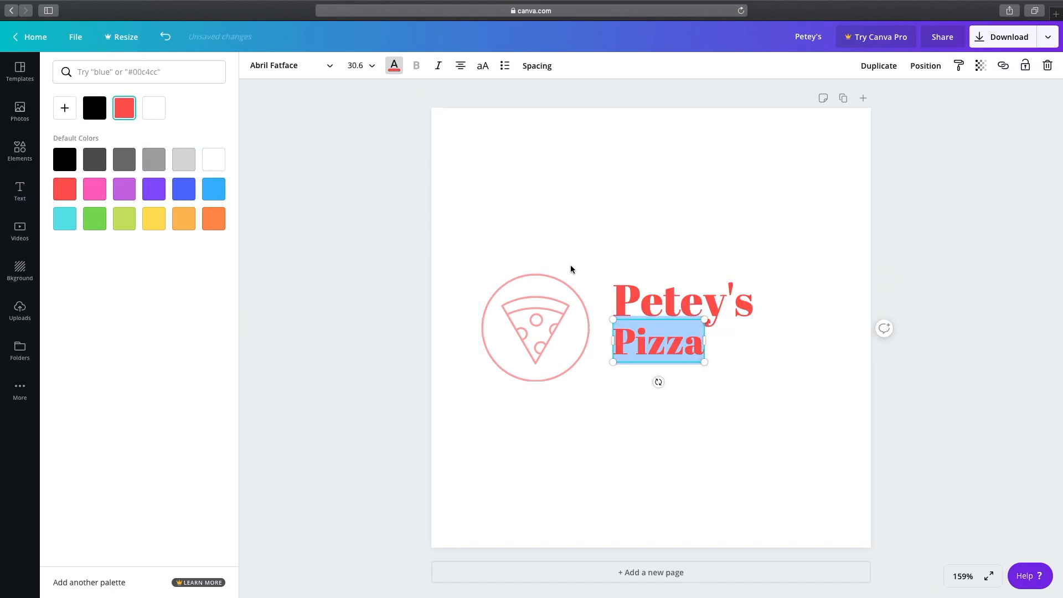
- Move the pizza graphic slightly closer to the text and nudge the "Petey's" heading down toward "Pizza"
left_click(586, 277)
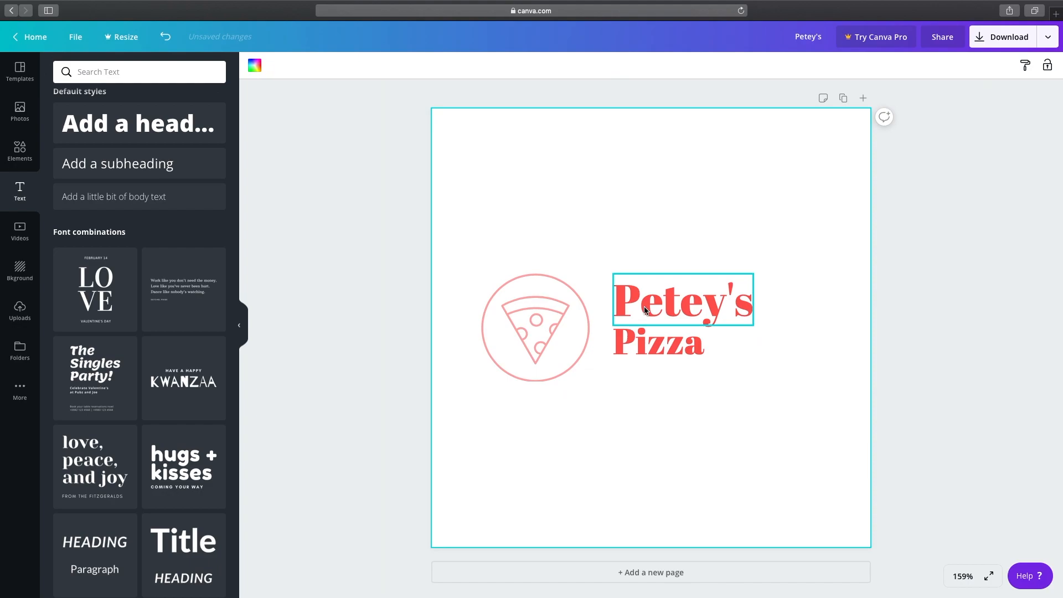
left_click_drag(546, 308, 555, 311)
left_click_drag(652, 303, 652, 306)
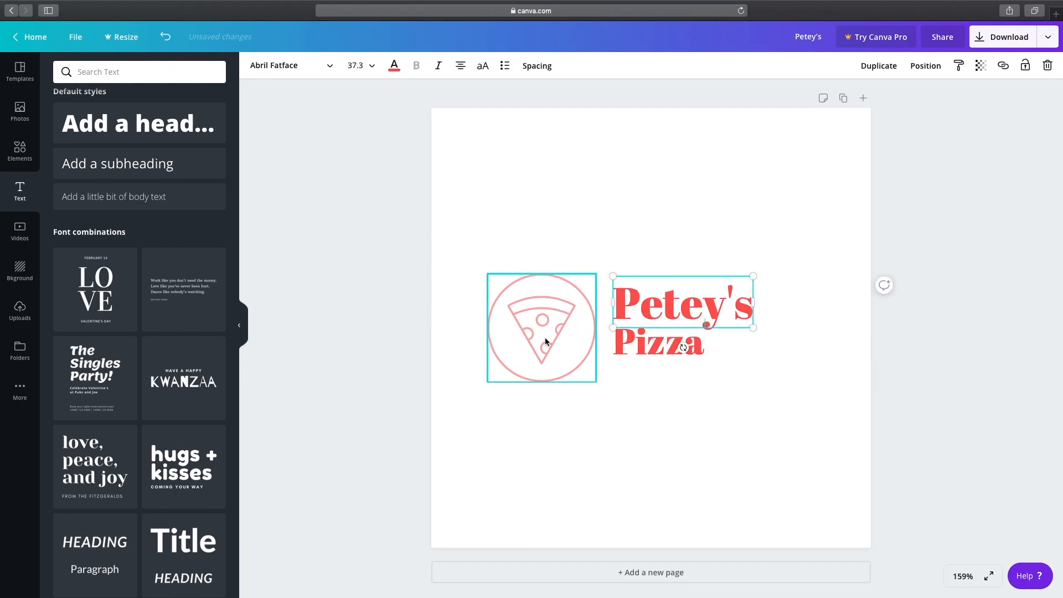
- Add a plain solid line from the Lines elements to the page
left_click(24, 161)
left_click(213, 72)
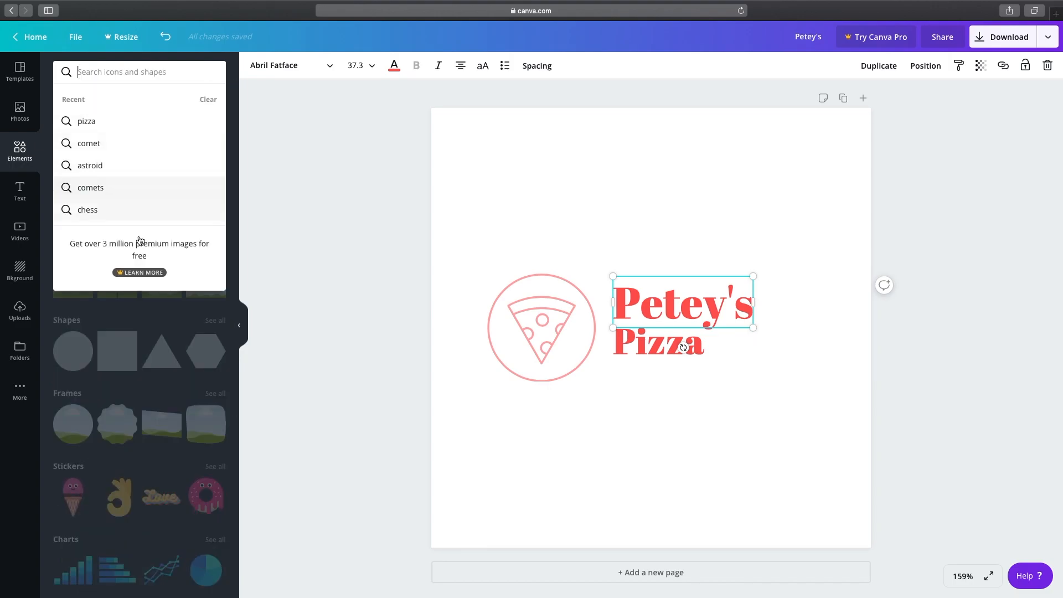
left_click(126, 305)
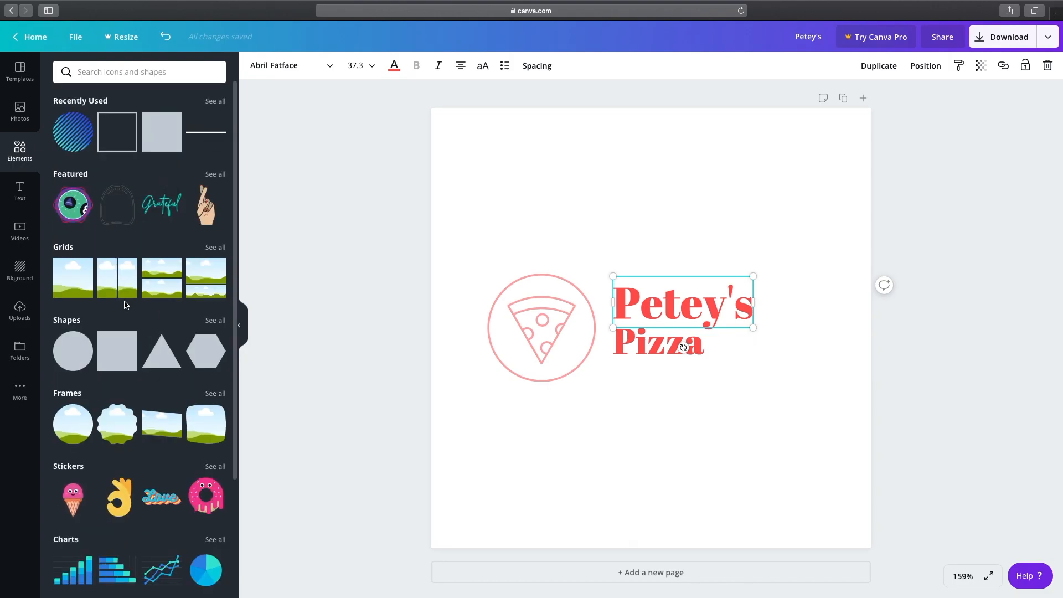
scroll(125, 305, "down", 4)
left_click(72, 520)
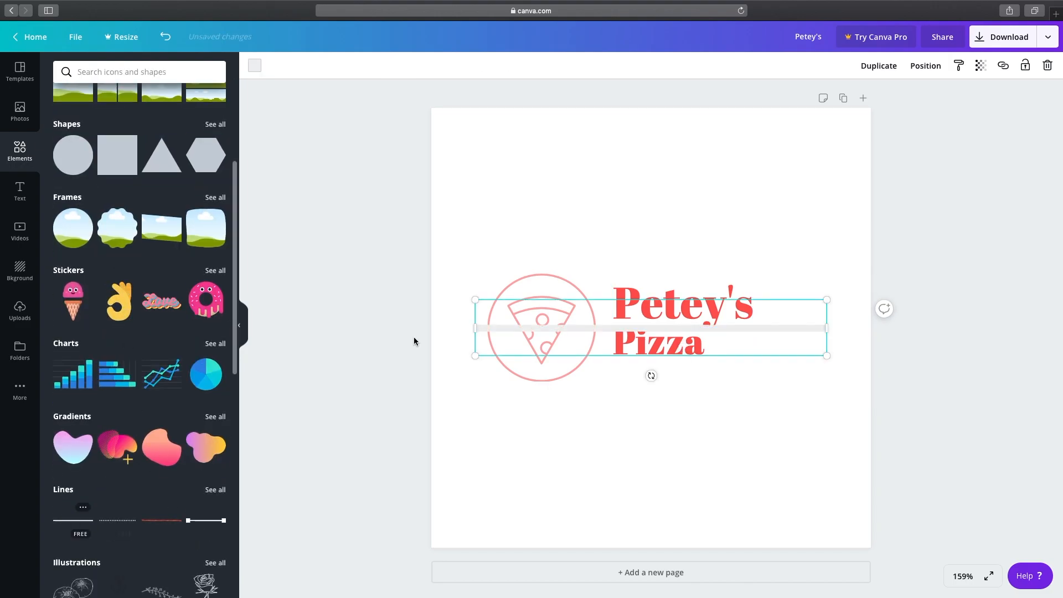
- Rotate the line to vertical, shorten it to about the text's height and place it between the pizza graphic and the text
left_click_drag(650, 376, 752, 330)
left_click_drag(659, 329, 608, 325)
left_click_drag(570, 155, 602, 312)
left_click_drag(603, 312, 602, 312)
- Shrink the pizza graphic to the divider line's height and move it and both headings close to either side of the line
left_click(554, 346)
left_click_drag(488, 382, 529, 358)
left_click_drag(552, 310, 552, 319)
left_click_drag(656, 307, 648, 297)
left_click(652, 265)
left_click_drag(638, 338, 634, 338)
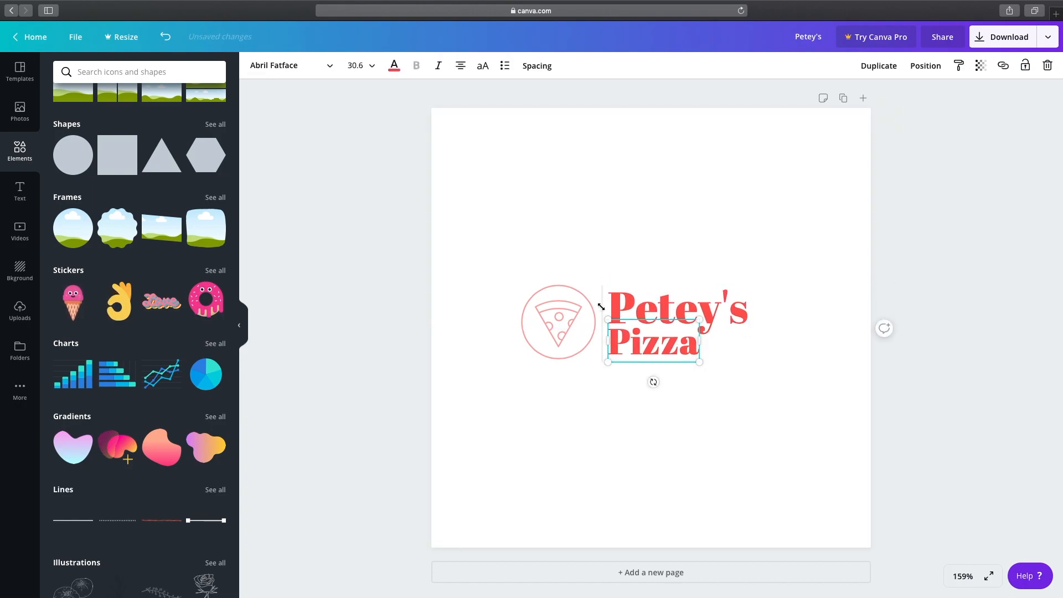
- Change the vertical divider line's color to the same red as the headings
left_click(588, 256)
left_click(601, 301)
left_click(256, 69)
left_click(123, 104)
left_click(460, 201)
- Set the pizza graphic's transparency value to 100
left_click(571, 315)
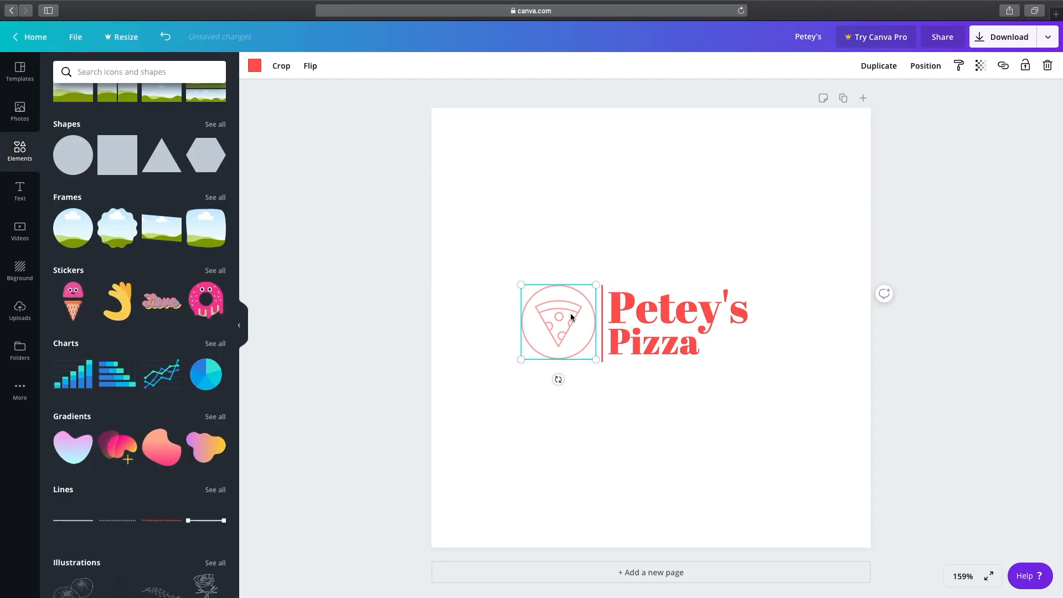
left_click(981, 66)
left_click_drag(918, 95, 990, 99)
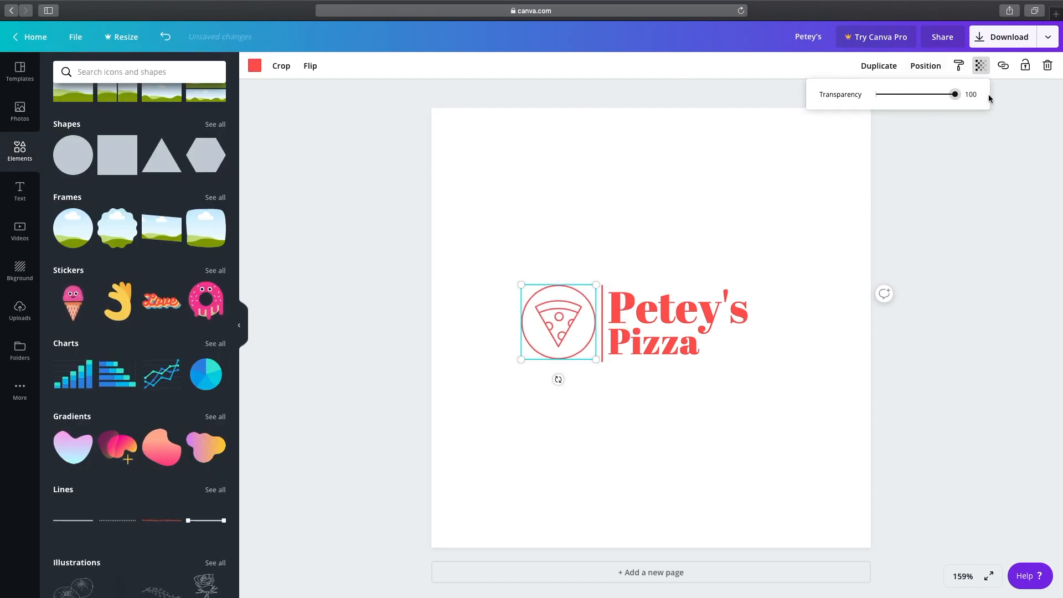
left_click(476, 249)
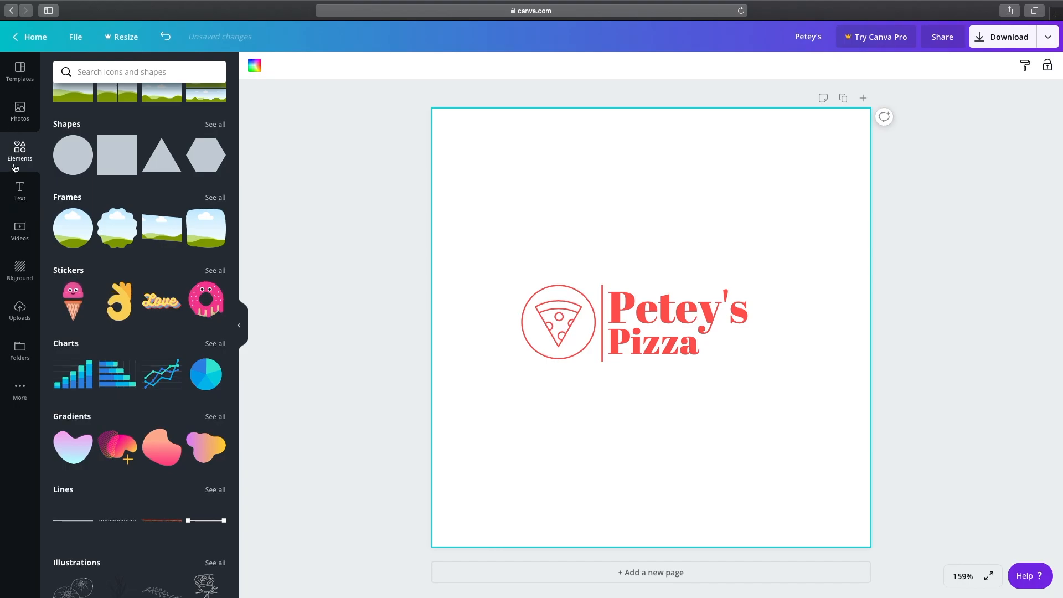
- Fill the page background with the dark gray next to black in the default colors
left_click(20, 272)
left_click(224, 70)
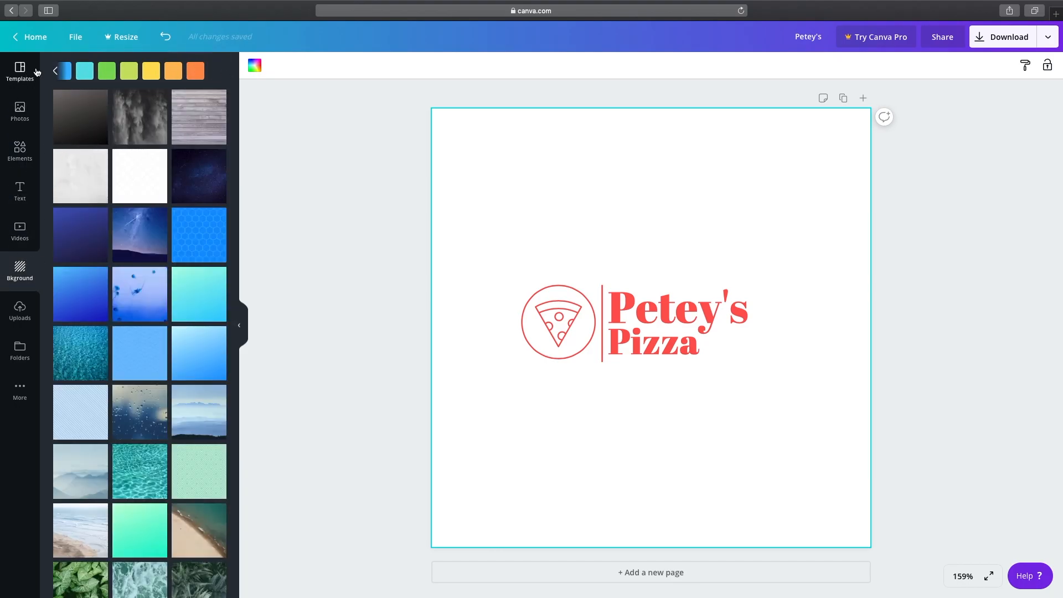
left_click(255, 65)
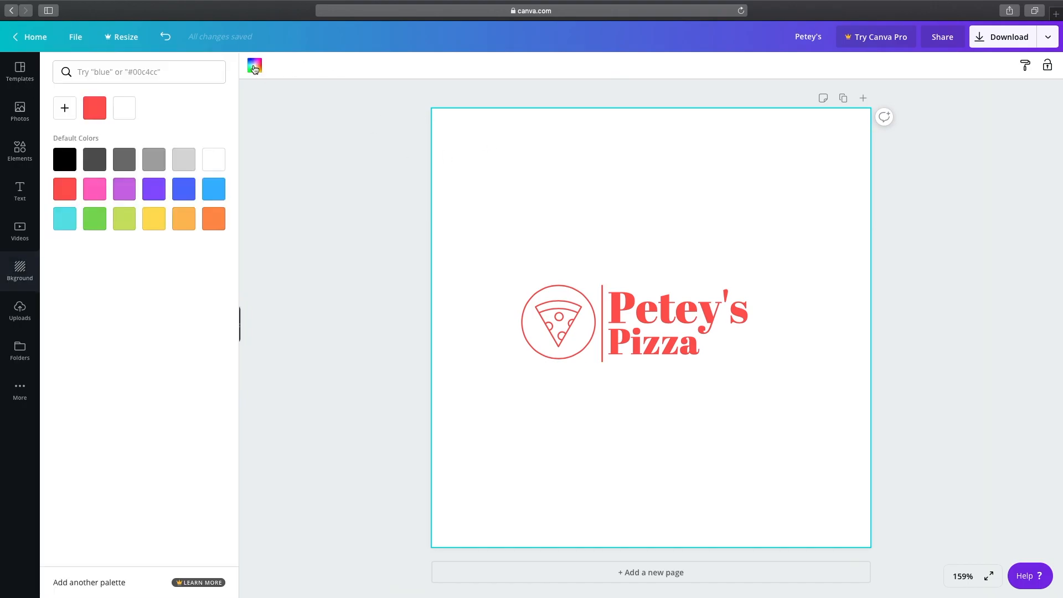
left_click(95, 160)
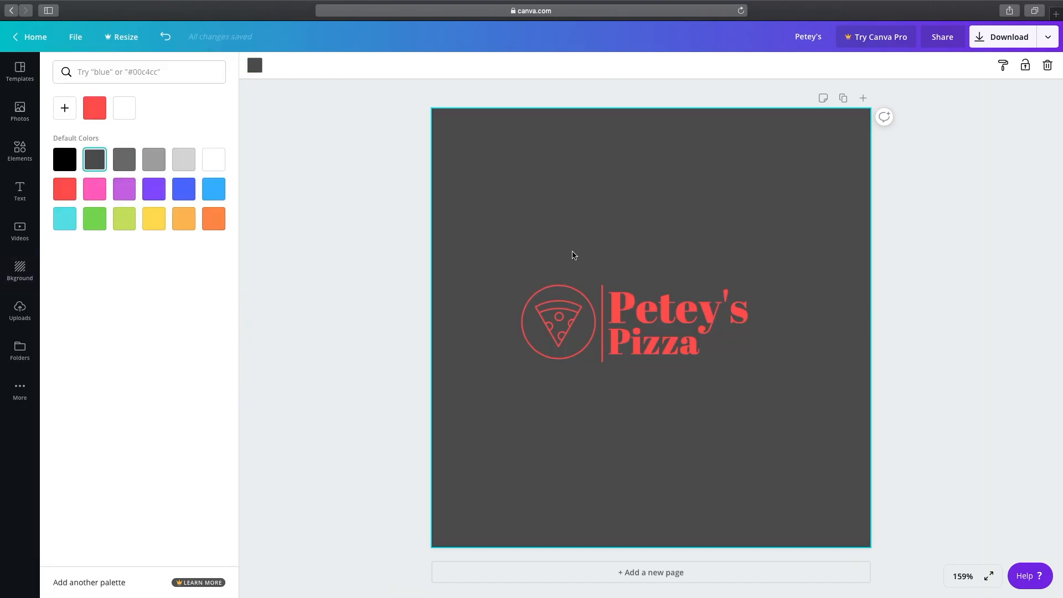
left_click(396, 252)
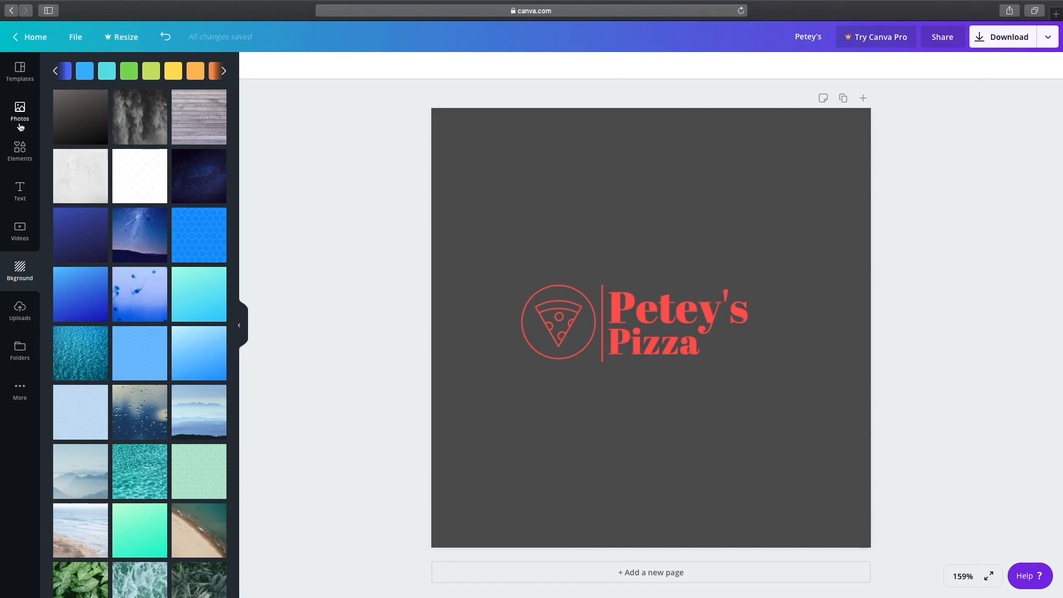
- Browse the ready-made logo templates by category, from art and fashion to automotive
left_click(20, 81)
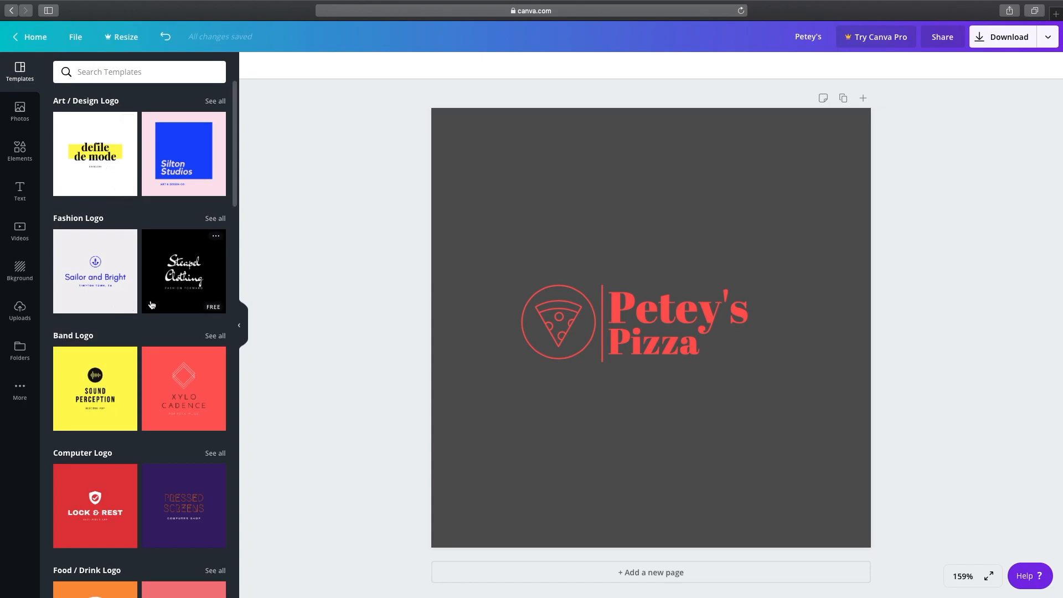
scroll(151, 303, "down", 3)
scroll(151, 305, "down", 8)
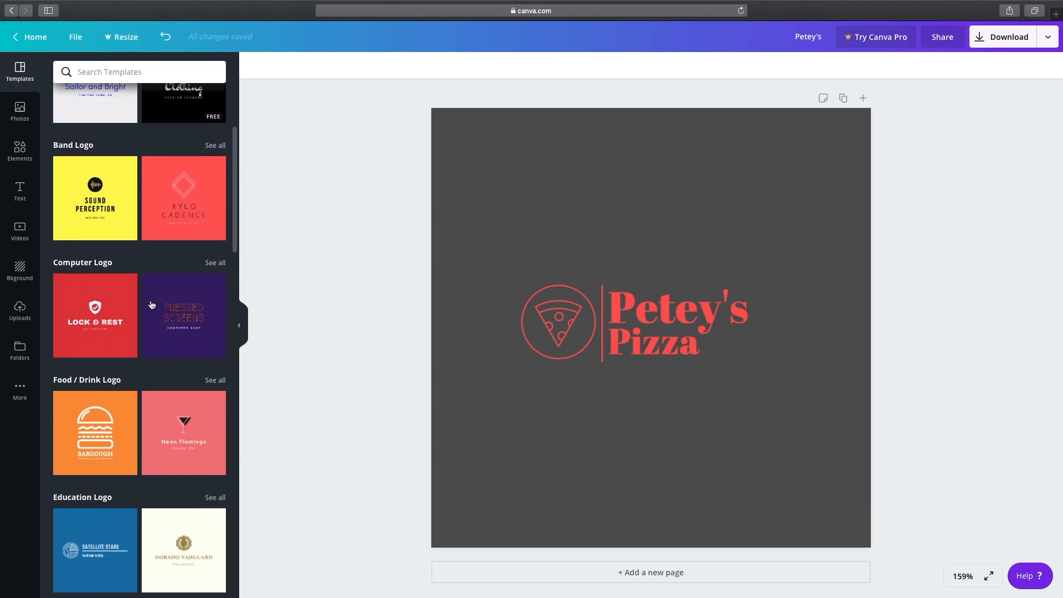
scroll(152, 305, "down", 10)
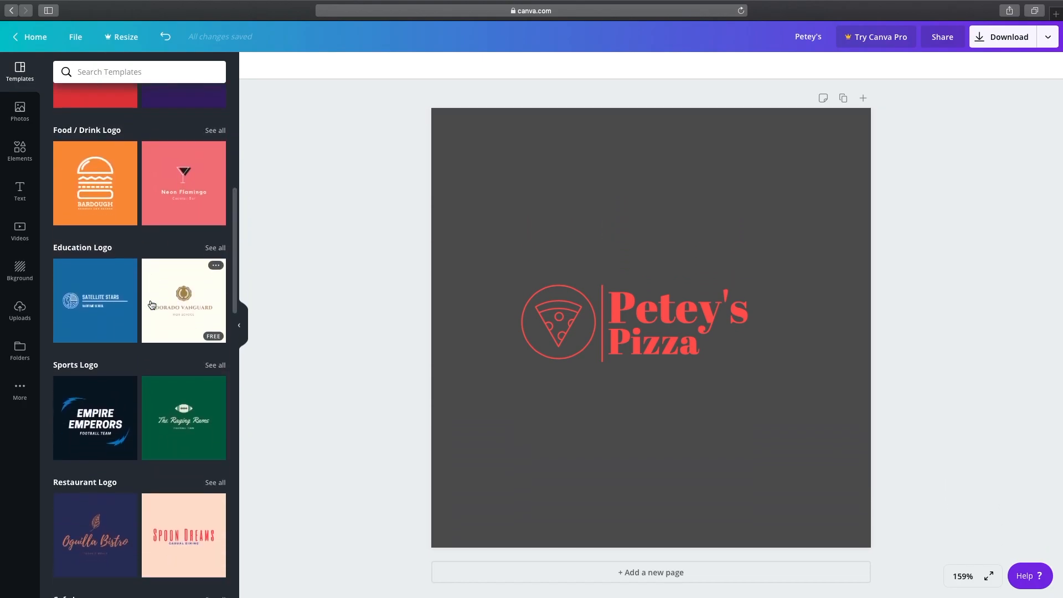
scroll(151, 304, "down", 17)
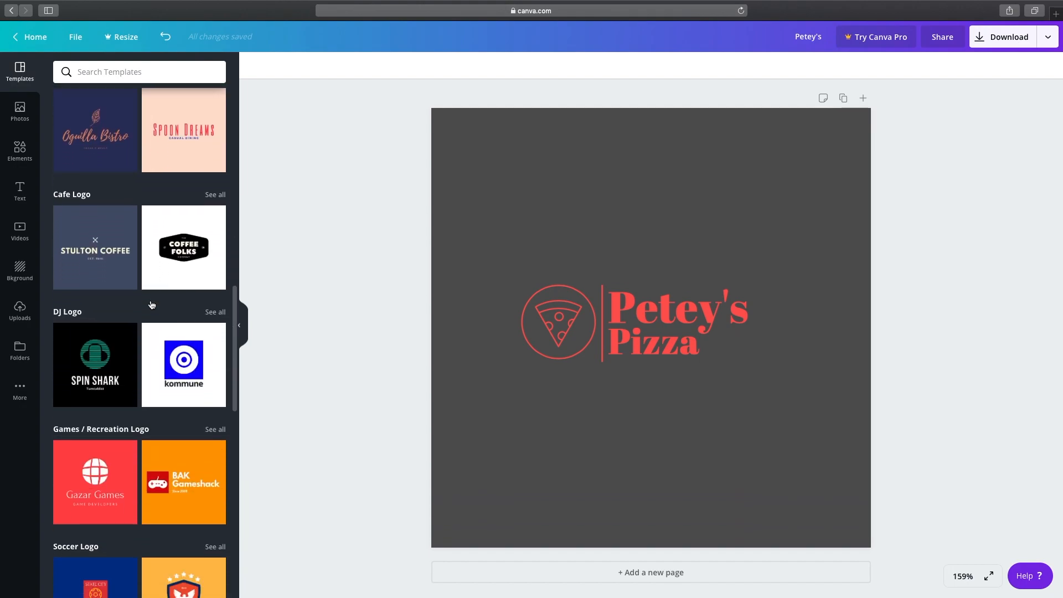
scroll(151, 305, "down", 8)
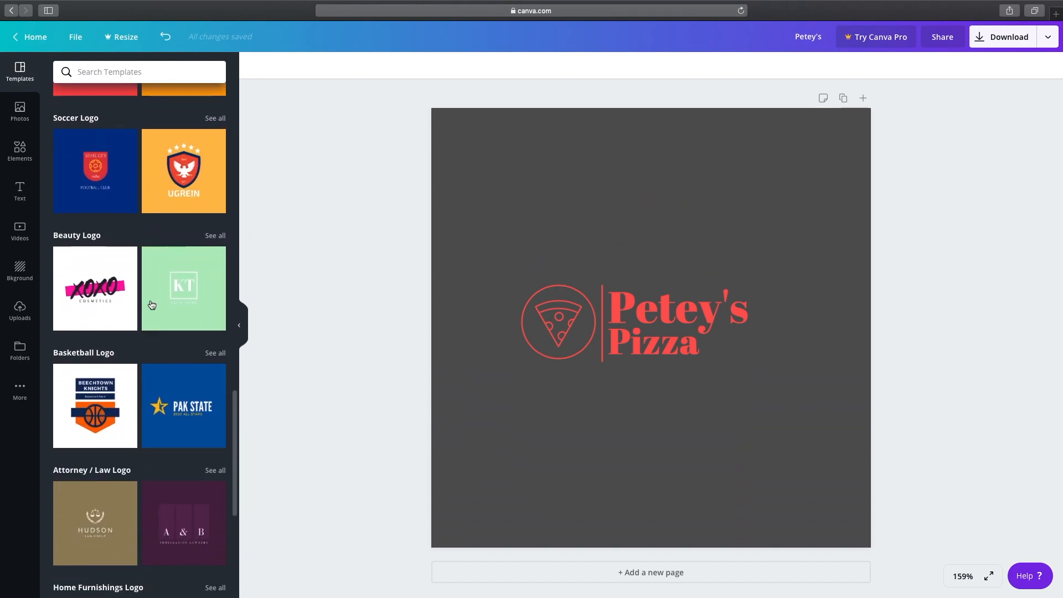
scroll(151, 305, "down", 17)
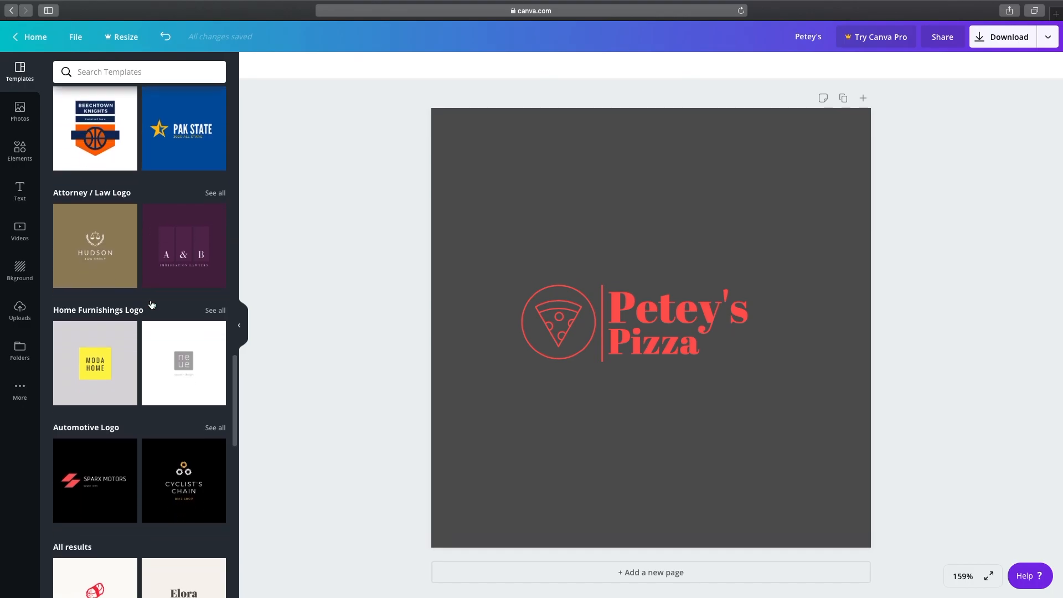
scroll(151, 304, "down", 3)
scroll(152, 304, "up", 20)
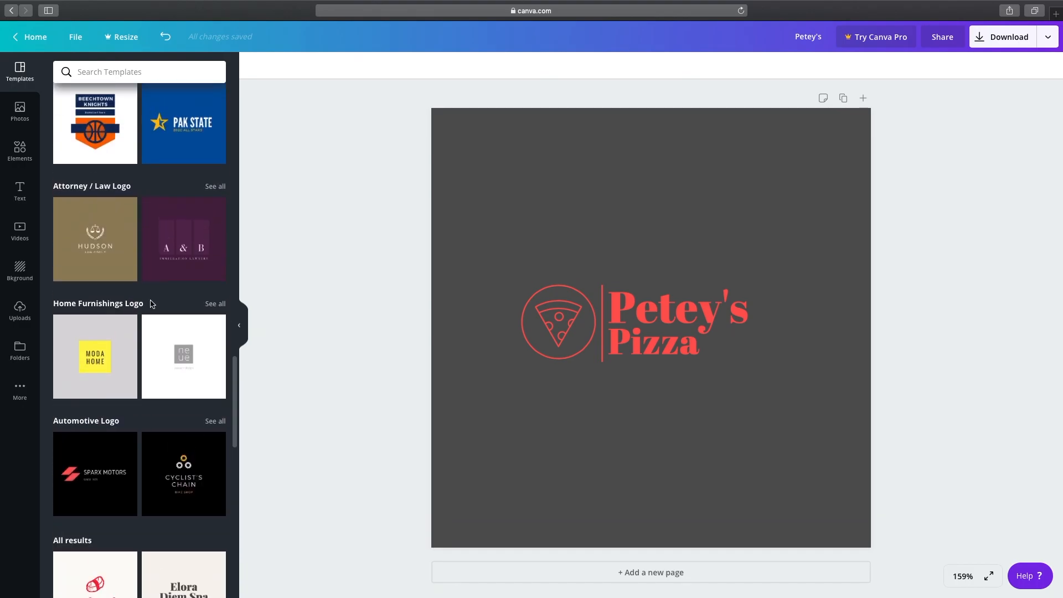
scroll(151, 304, "up", 7)
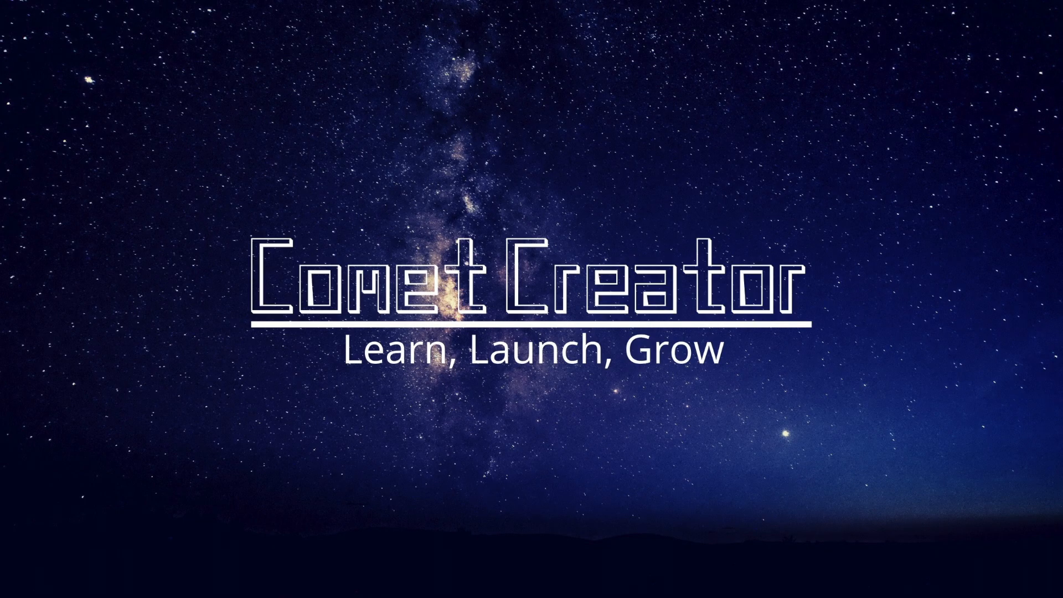